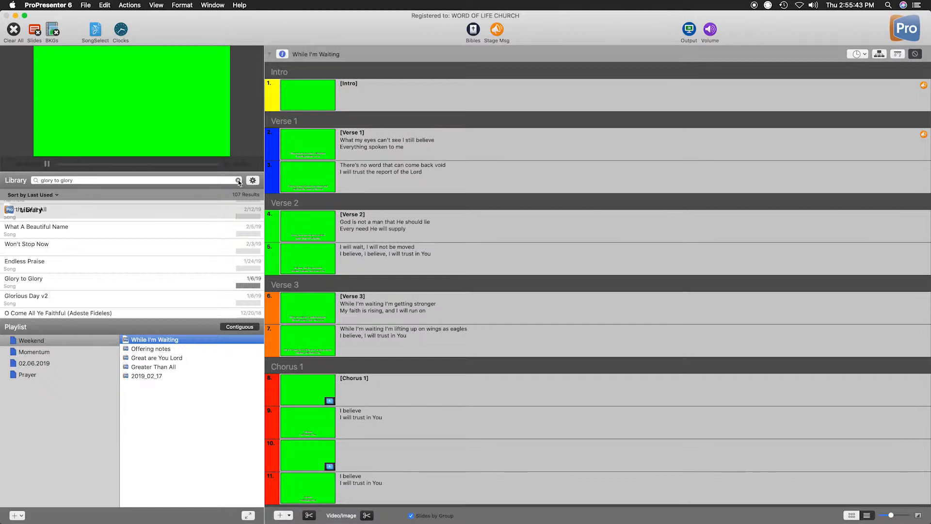
Clear the library search and look through the full list of library items.
scroll(124, 254, up, 10)
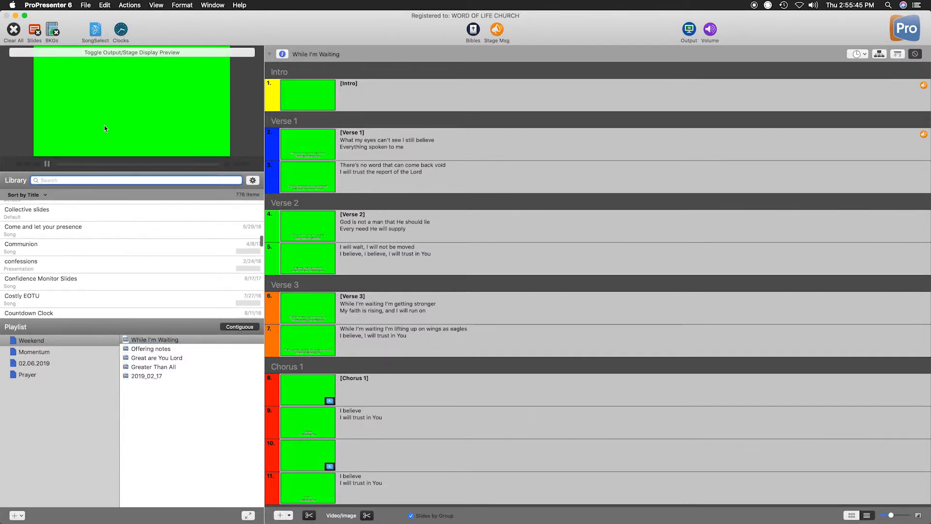
scroll(97, 274, up, 5)
scroll(97, 279, up, 10)
scroll(97, 280, down, 10)
scroll(97, 279, down, 10)
scroll(98, 279, down, 5)
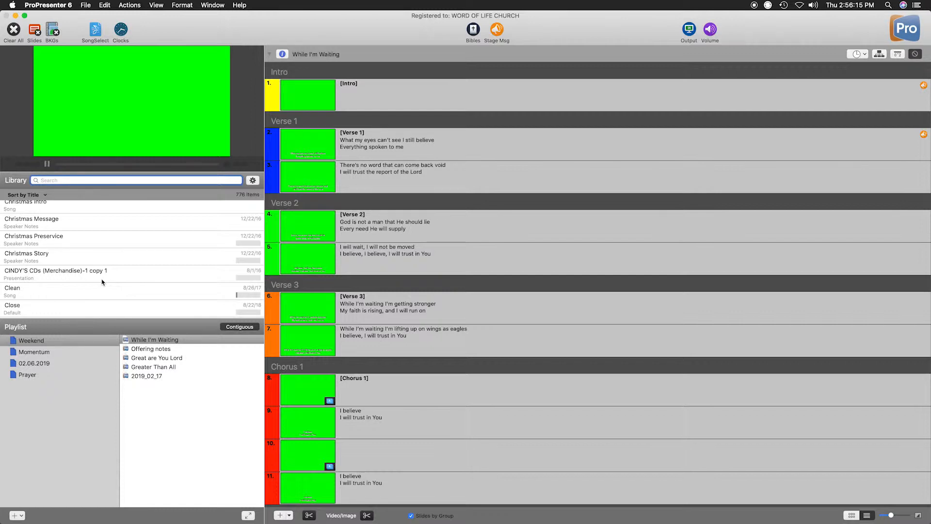
scroll(100, 274, down, 10)
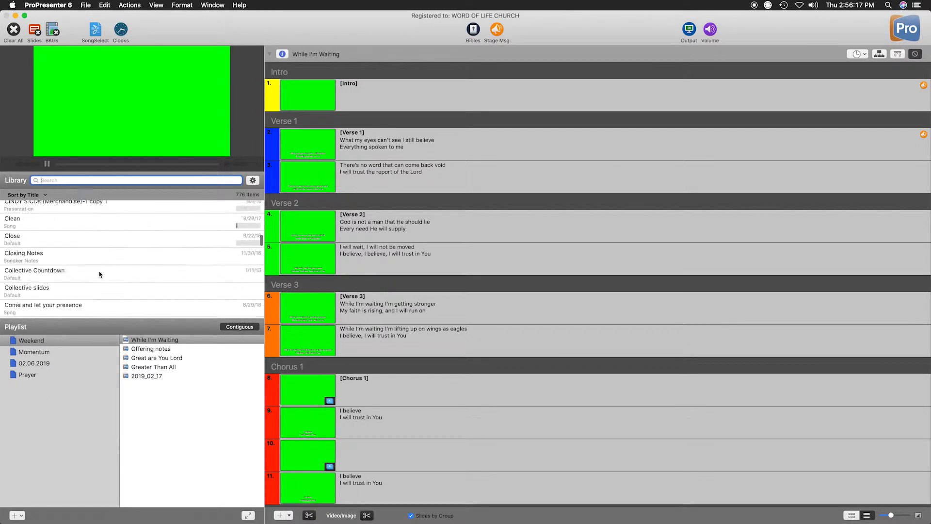
scroll(98, 271, down, 10)
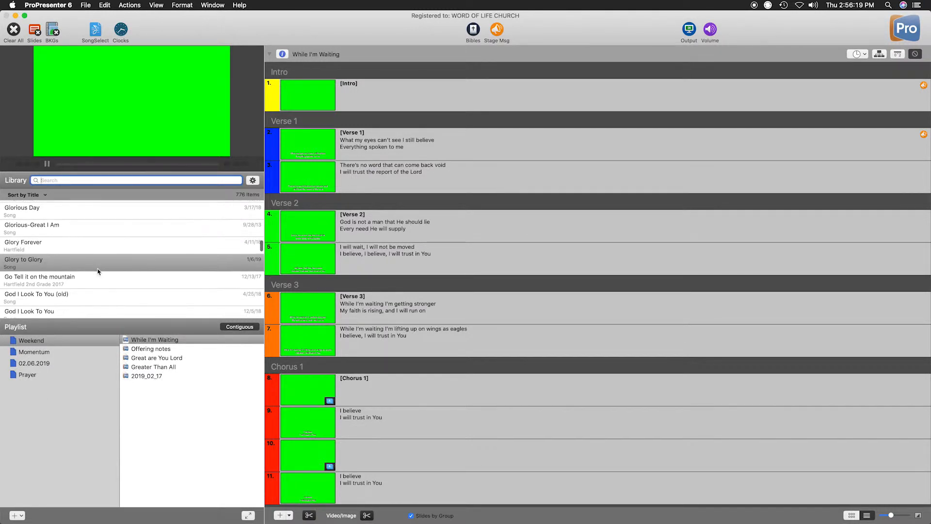
scroll(100, 273, down, 10)
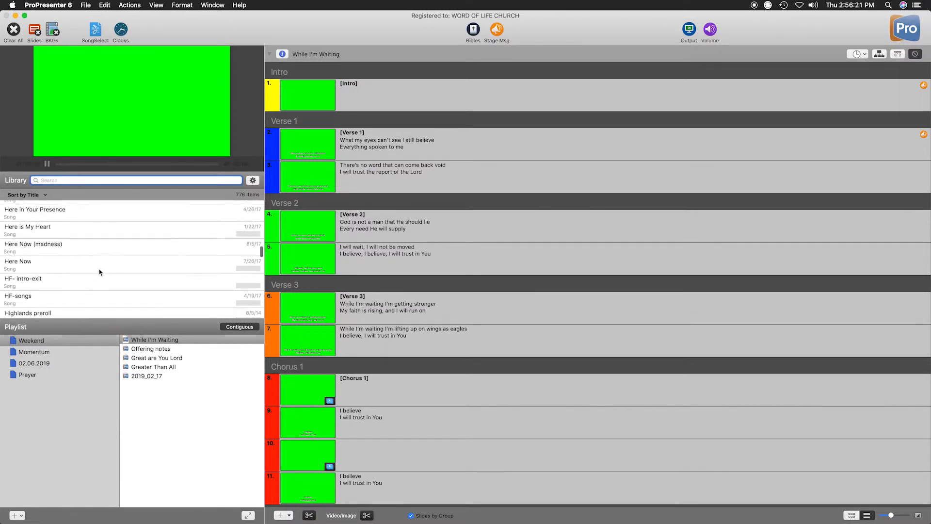
scroll(100, 273, down, 10)
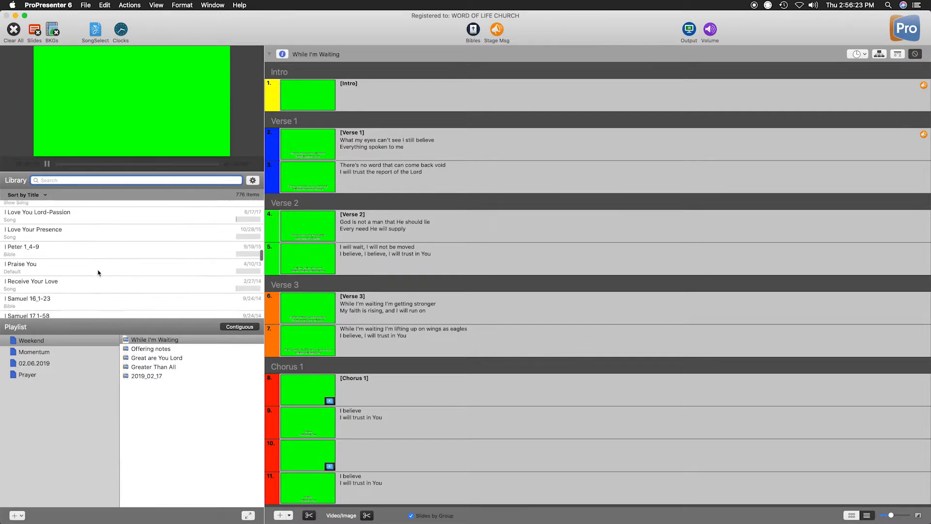
scroll(97, 273, down, 1)
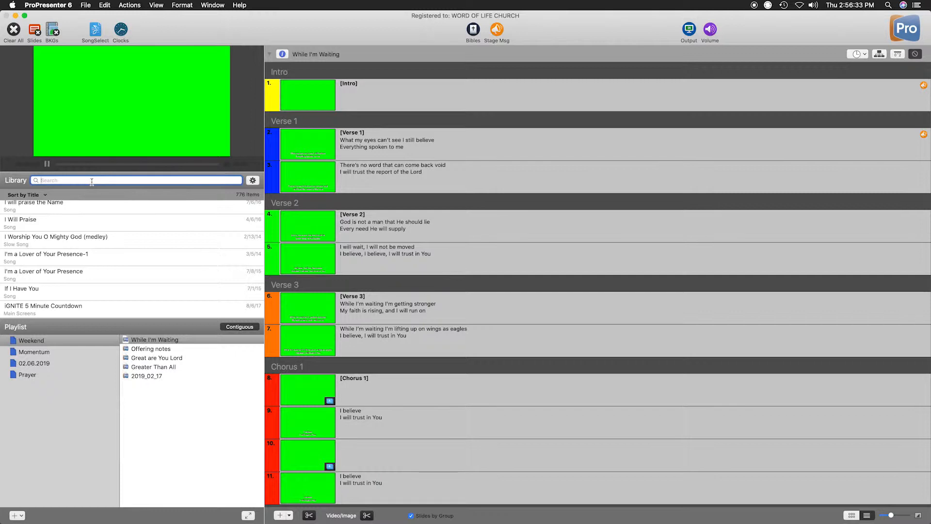
Search the library for "great are you lord" and look through the matching items.
text(great are you lord)
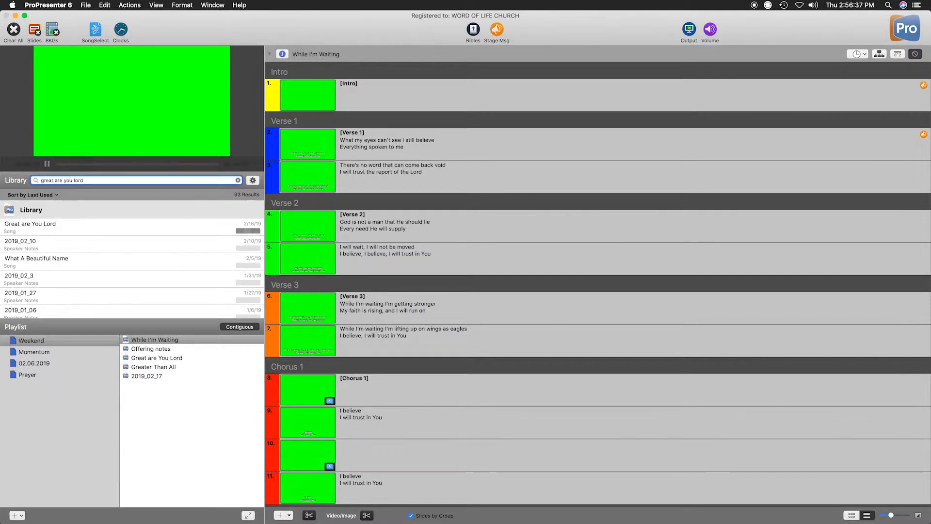
scroll(156, 264, down, 3)
scroll(164, 247, up, 5)
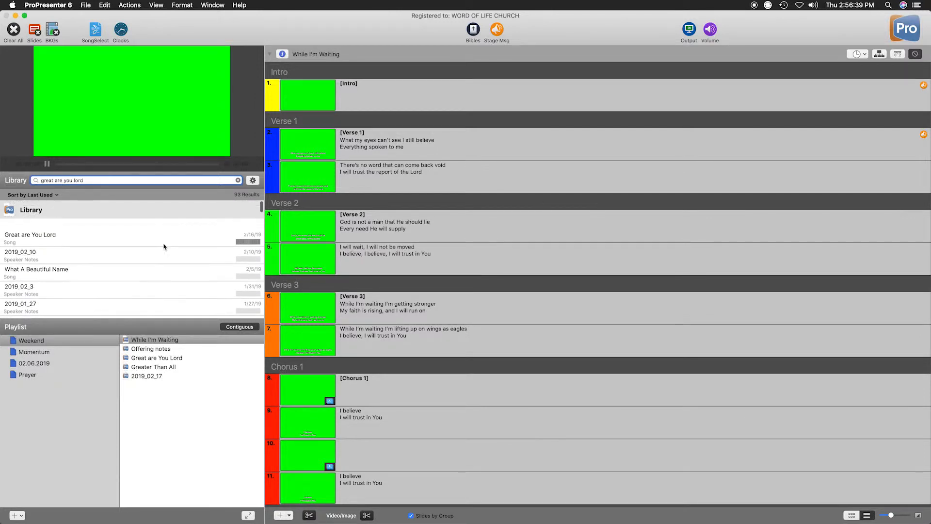
Open the library search options and review the available filter categories, choosing All.
click(252, 181)
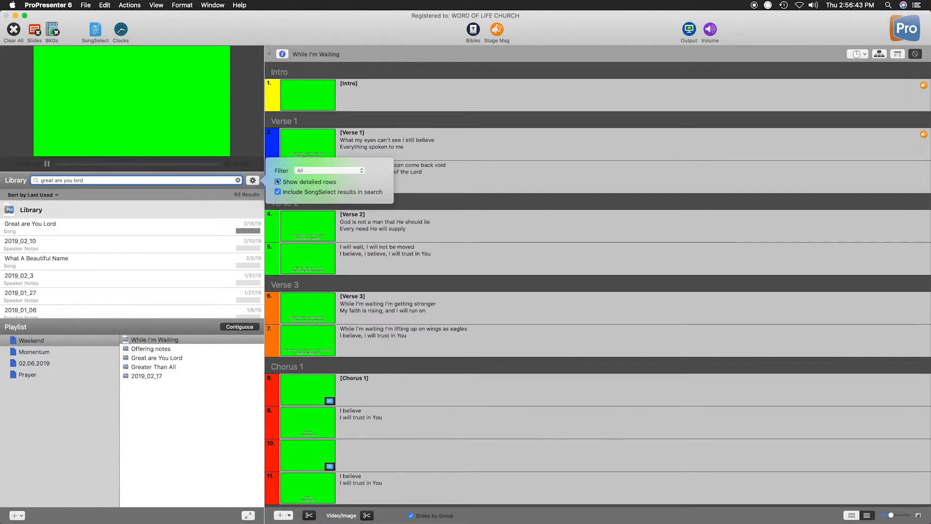
click(312, 173)
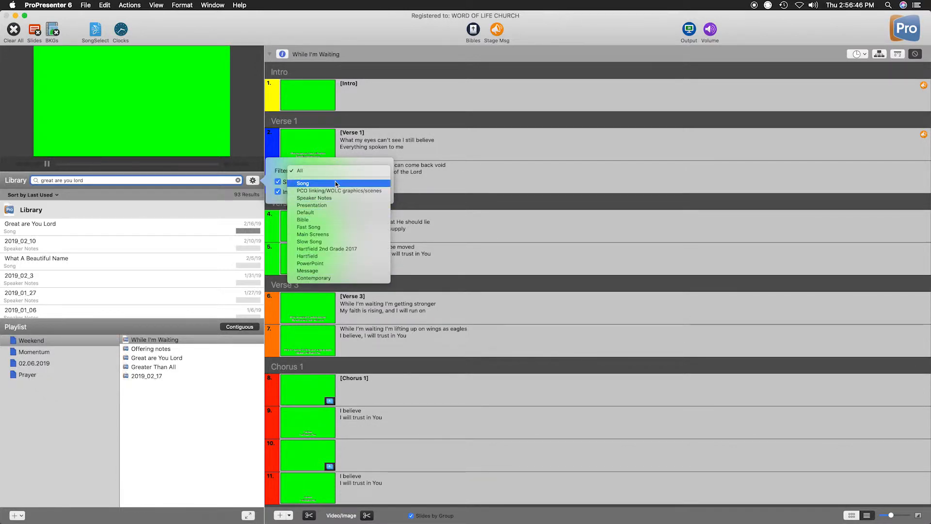
click(295, 172)
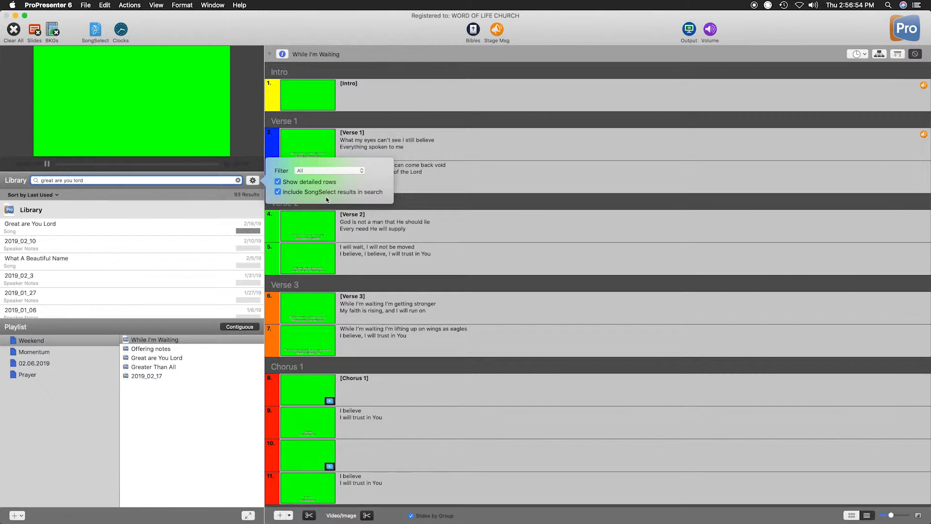
Exclude SongSelect results from the library search, look through the results, and include SongSelect results again.
click(278, 192)
scroll(130, 250, down, 10)
scroll(129, 250, up, 15)
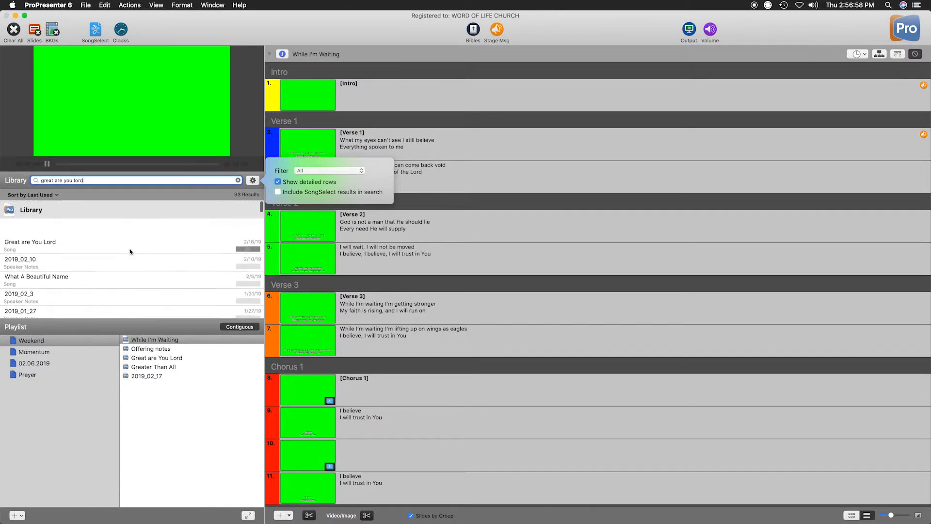
scroll(130, 251, down, 8)
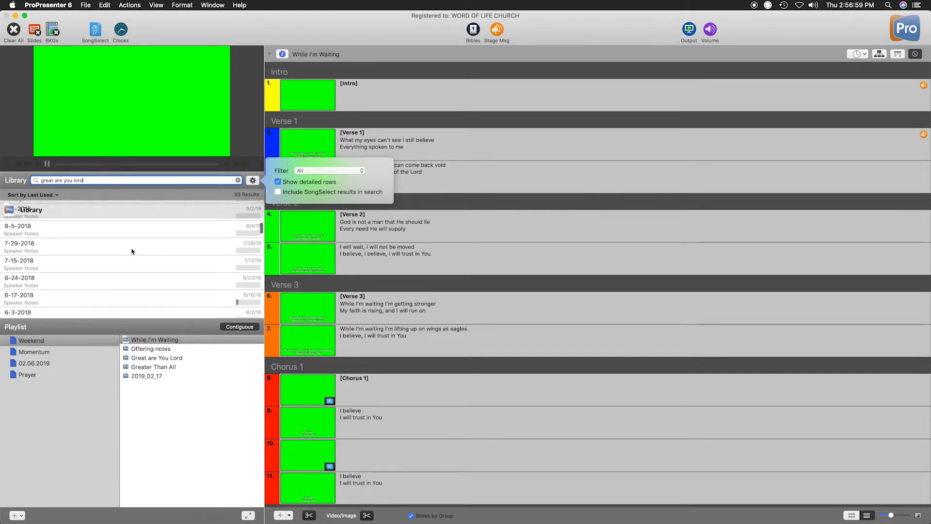
click(342, 192)
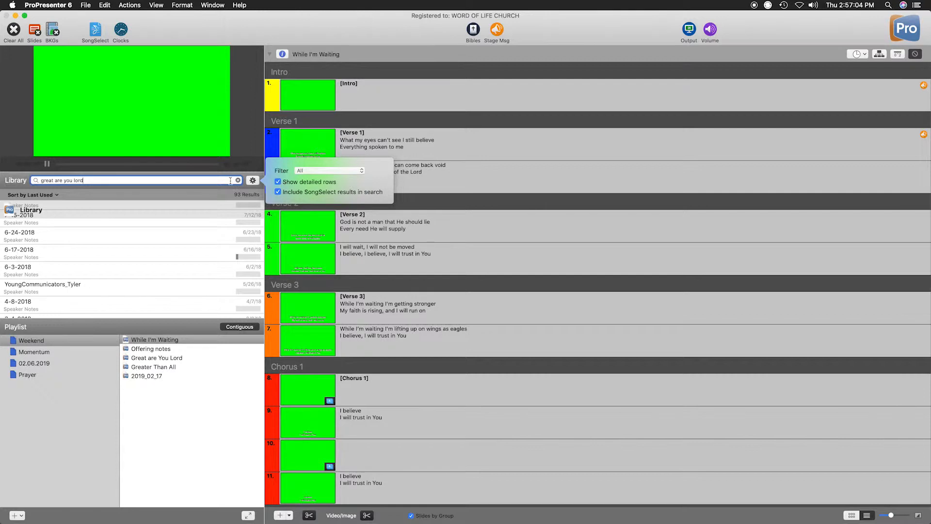
Filter the library search results to the Song category and look through them.
click(318, 172)
click(327, 183)
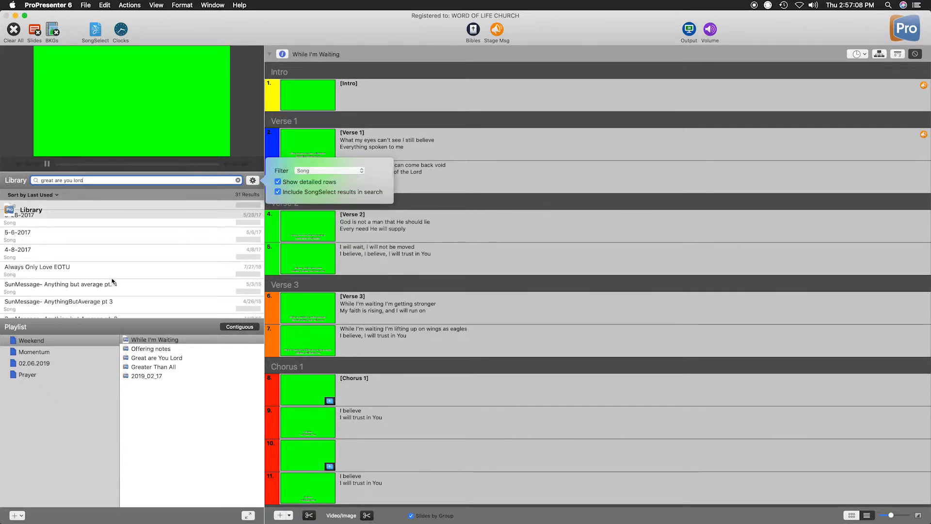
scroll(112, 282, down, 10)
scroll(115, 280, up, 18)
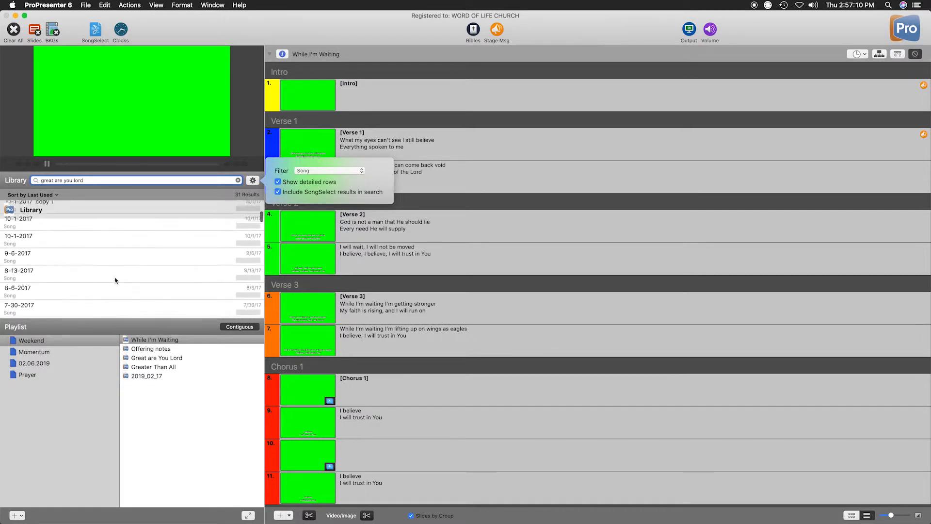
scroll(115, 281, down, 5)
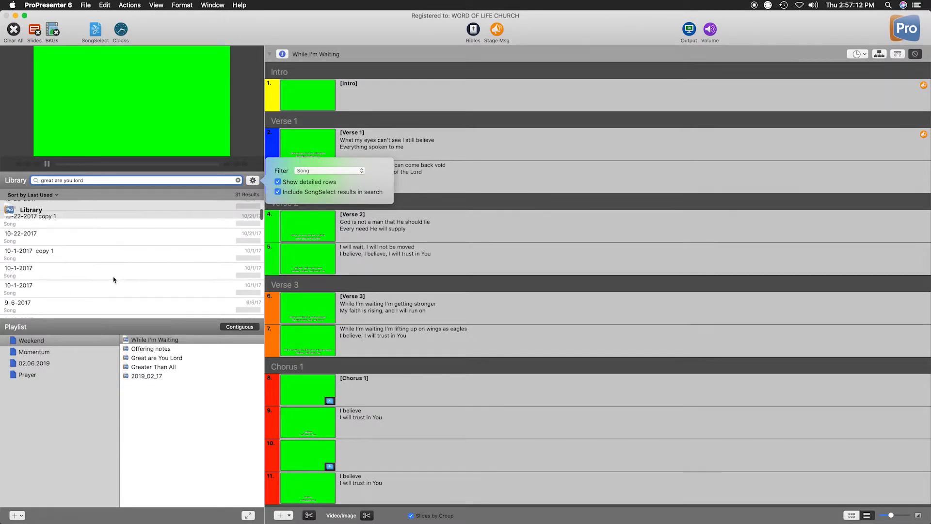
scroll(81, 266, up, 6)
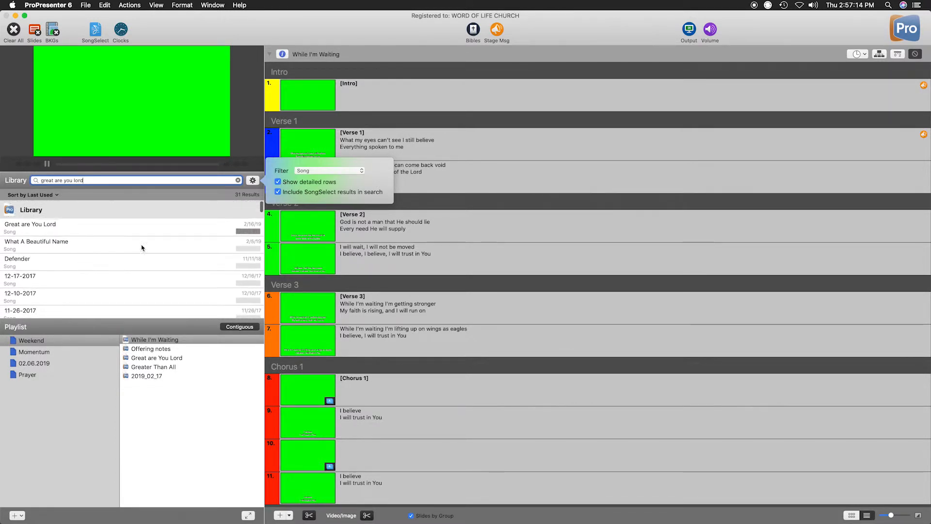
scroll(98, 260, down, 5)
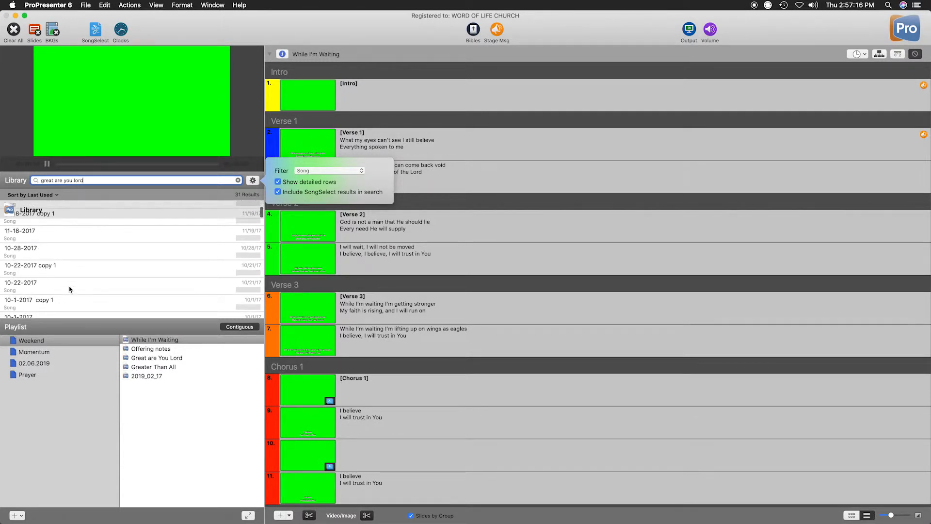
scroll(72, 280, up, 6)
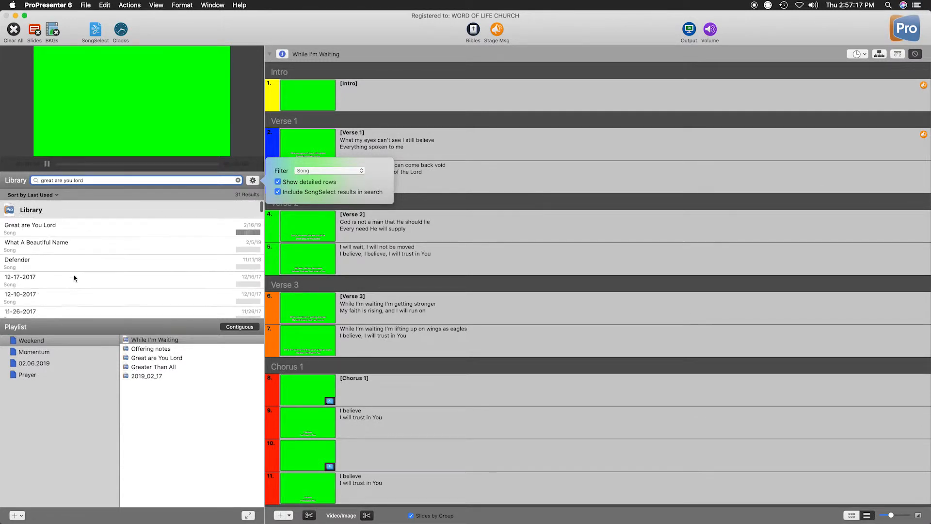
Filter the library search results to the Speaker Notes category and look through them.
click(329, 171)
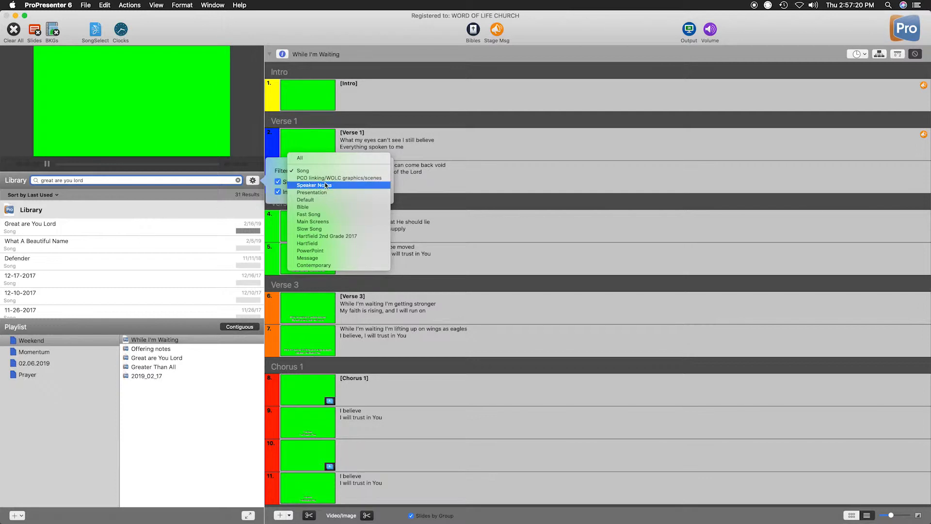
click(361, 189)
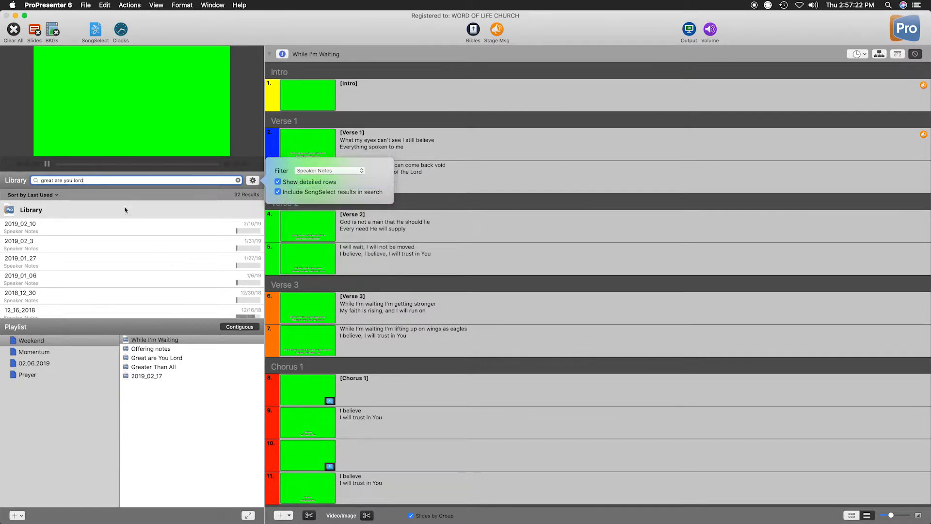
scroll(132, 250, down, 2)
scroll(132, 250, down, 10)
scroll(130, 248, up, 15)
Close the search options, clear the library search, and view the sort choices for the library list.
click(231, 181)
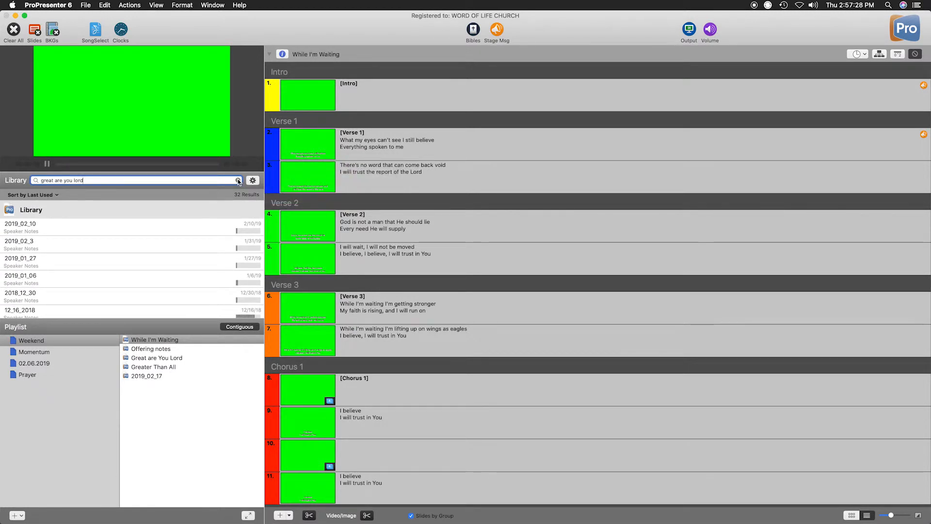
click(238, 180)
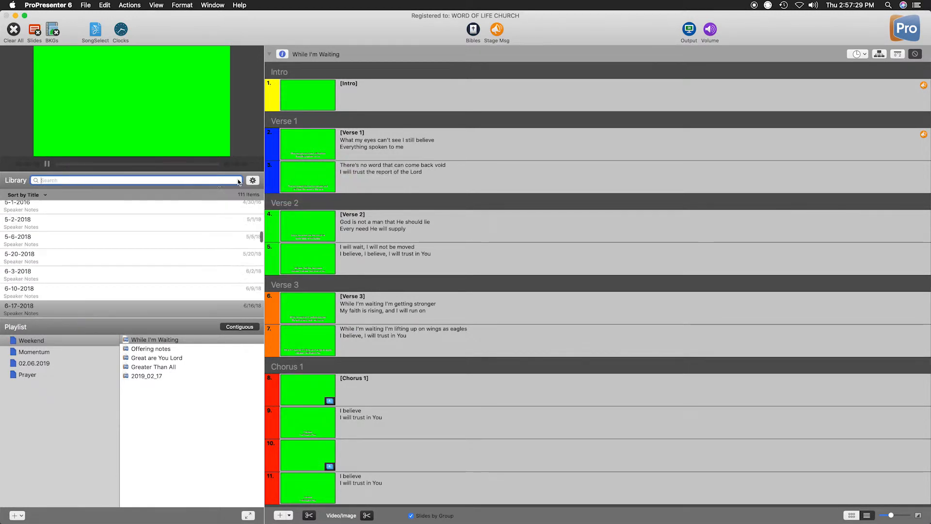
click(35, 196)
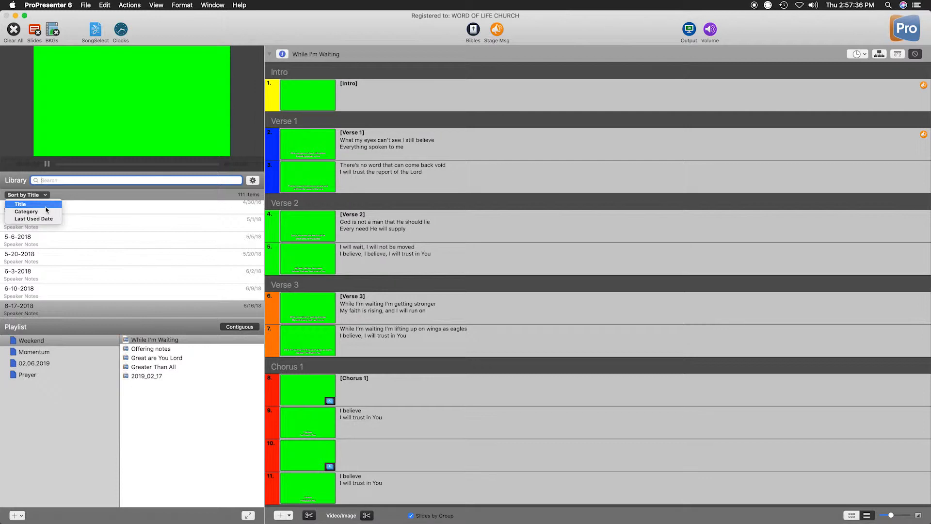
click(109, 196)
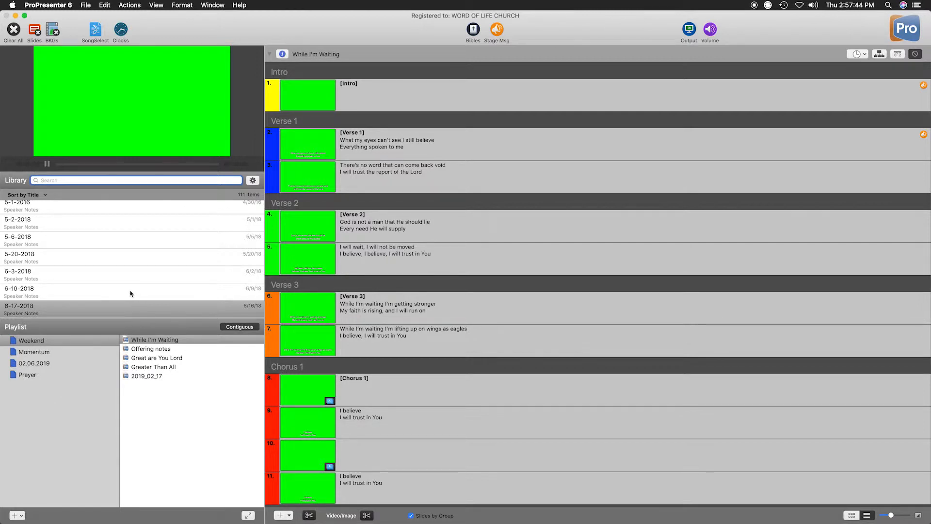
scroll(129, 234, up, 10)
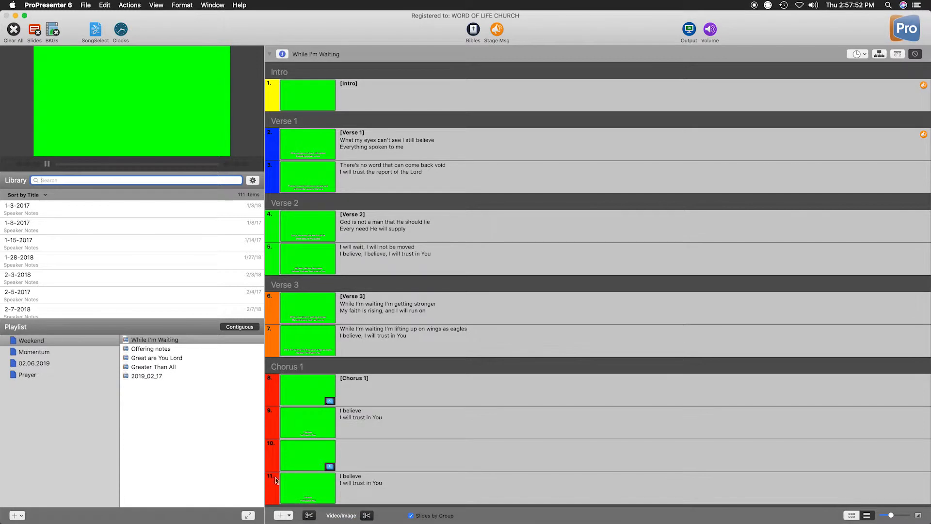
Start a new document and name it "New Song".
click(18, 514)
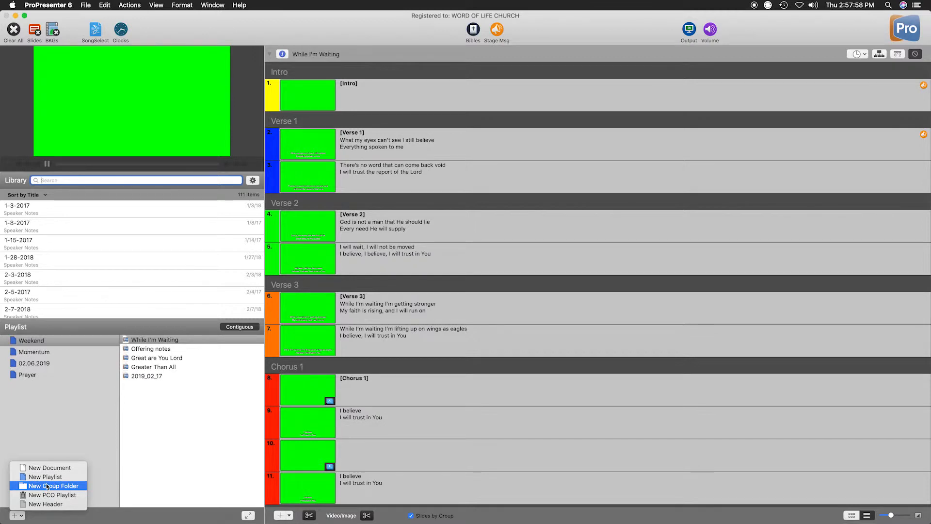
click(47, 468)
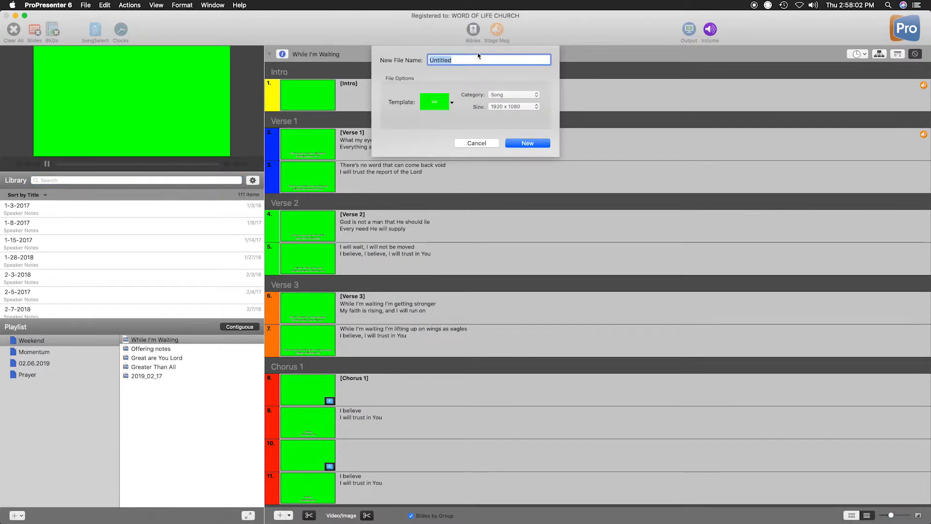
key(BackSpace)
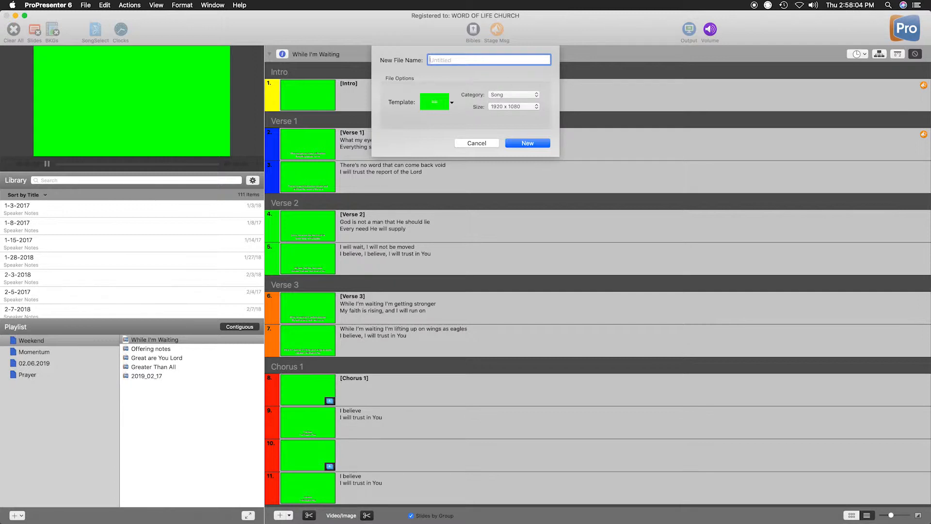
text(New Son)
Apply the Song lyrics v2 template from the _WOLC group to the new document.
click(447, 104)
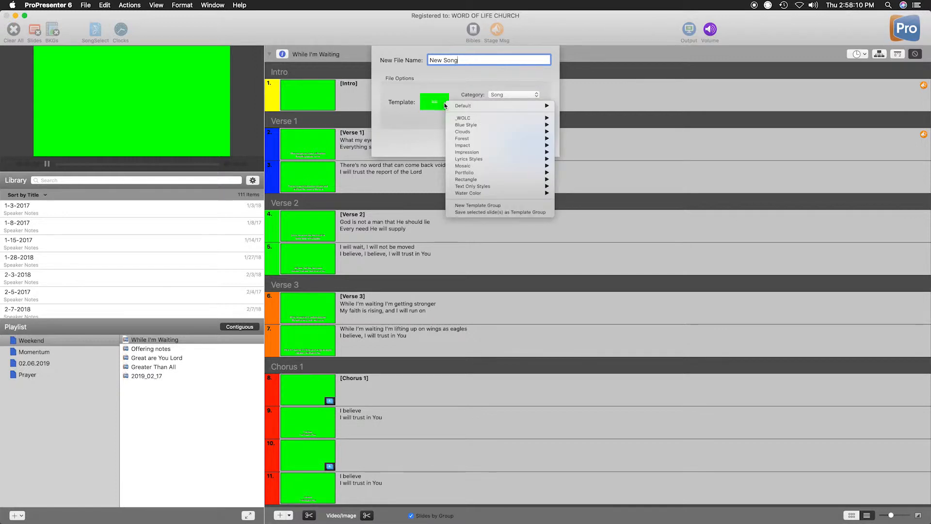
mouse_move(472, 120)
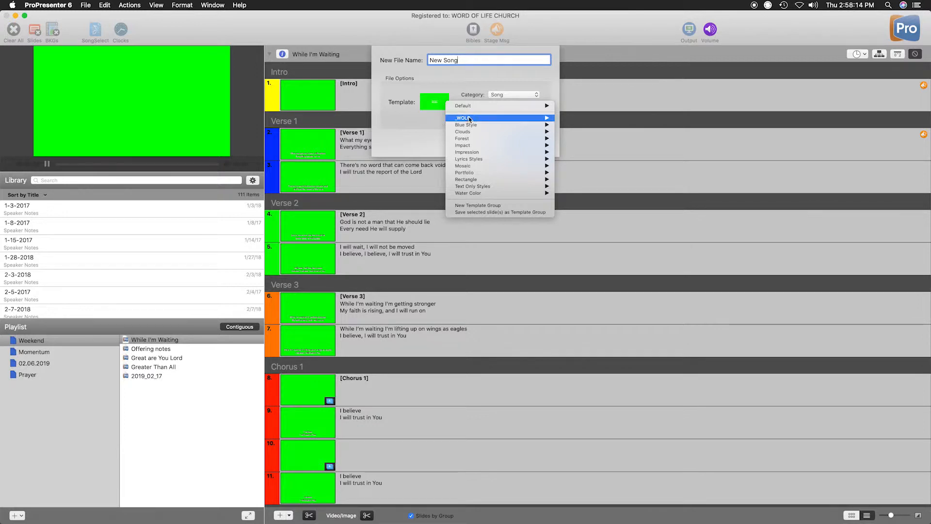
mouse_move(502, 120)
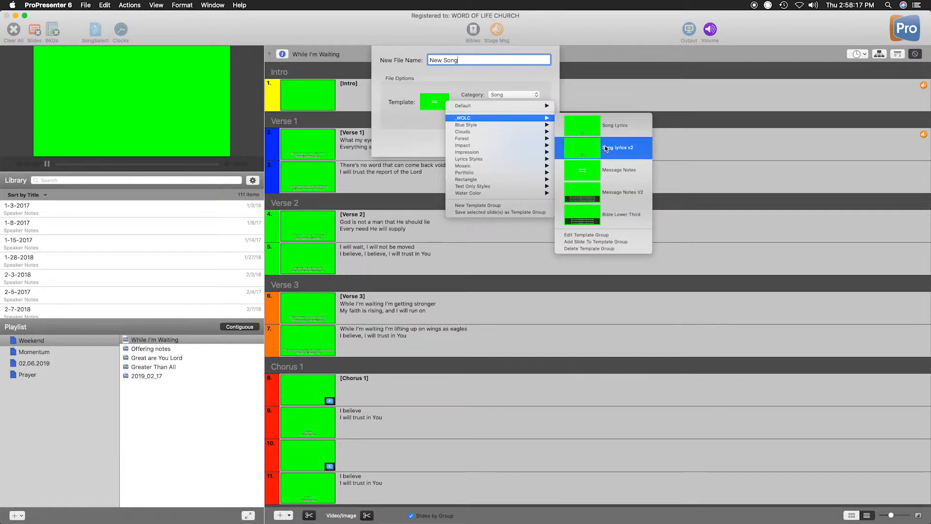
click(605, 148)
Choose the Song category, check the 1920 x 1080 size and file name, and create the document.
click(503, 100)
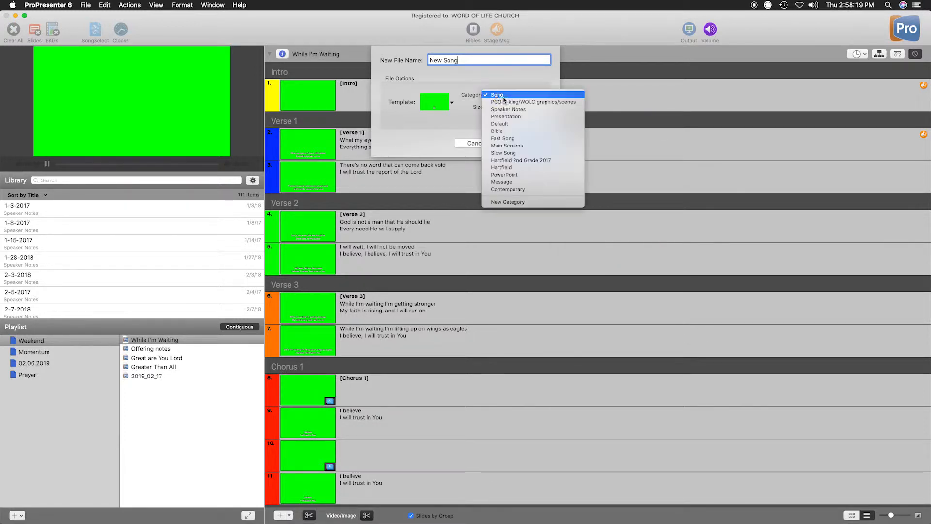
click(493, 97)
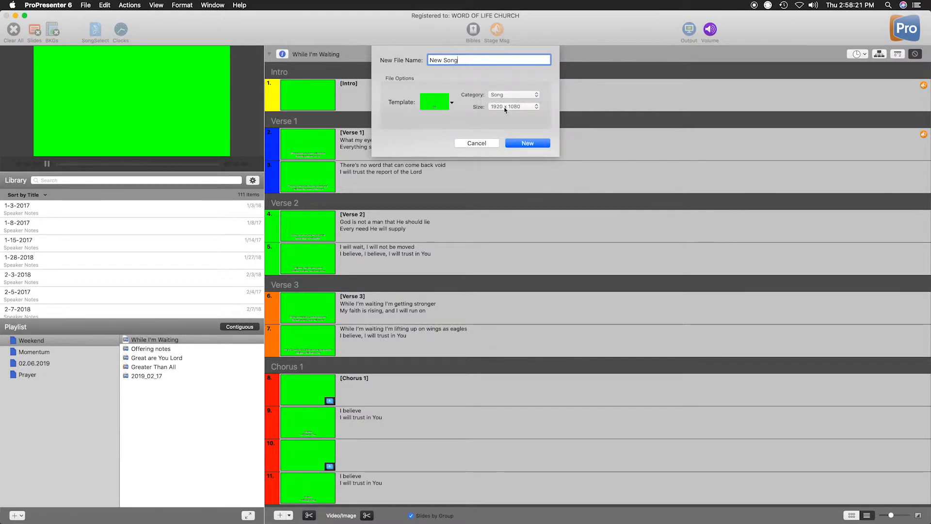
click(505, 110)
click(514, 106)
drag(482, 61, 429, 61)
click(458, 60)
click(519, 144)
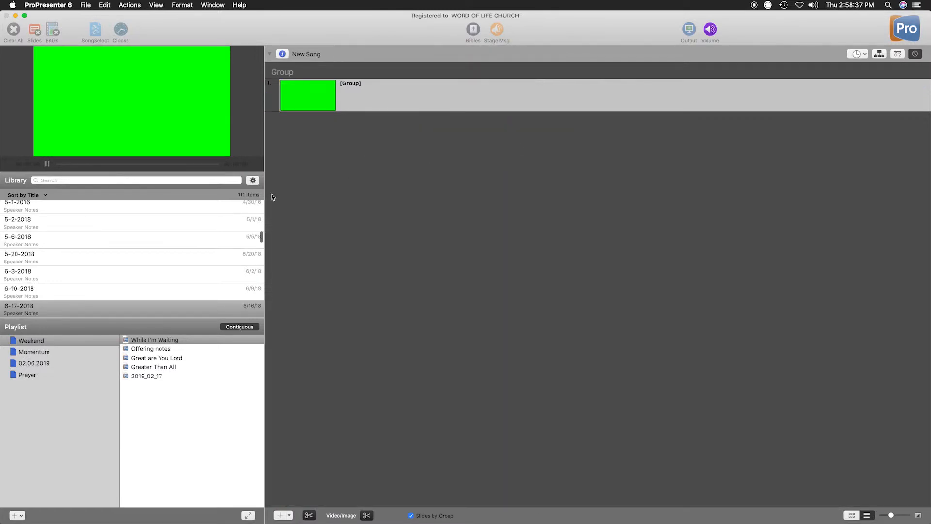
Search the library for "new song" and sort the results by title.
click(18, 311)
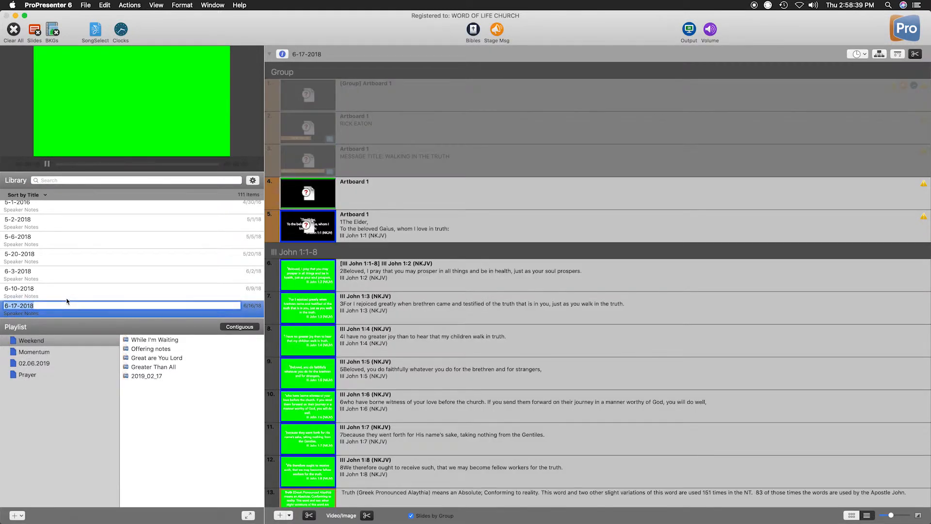
scroll(63, 266, down, 1)
click(61, 181)
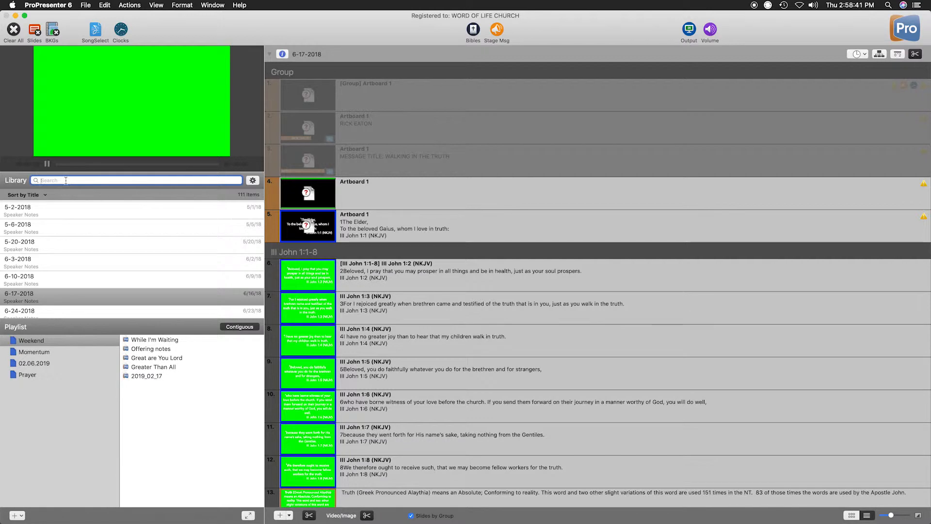
text(new song)
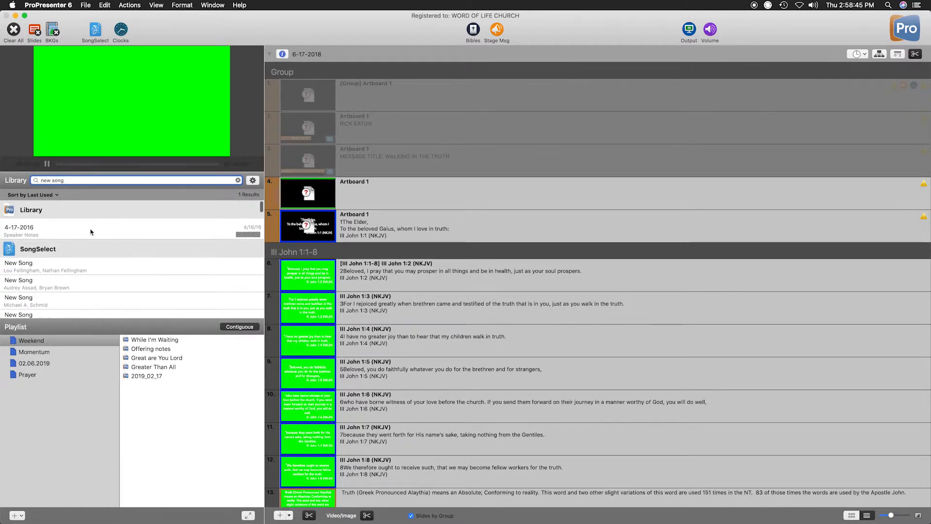
click(35, 195)
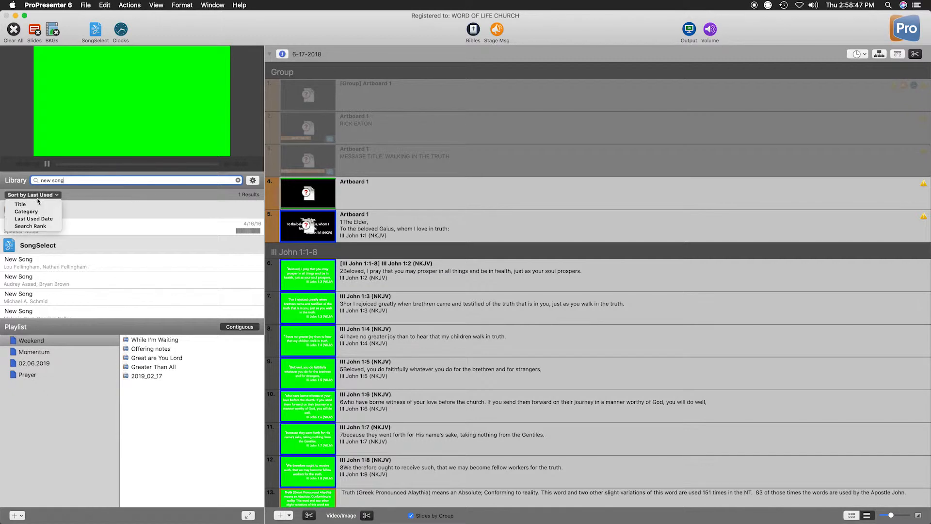
click(37, 204)
Set the library filter to All and open the New Song document from the search results.
click(253, 180)
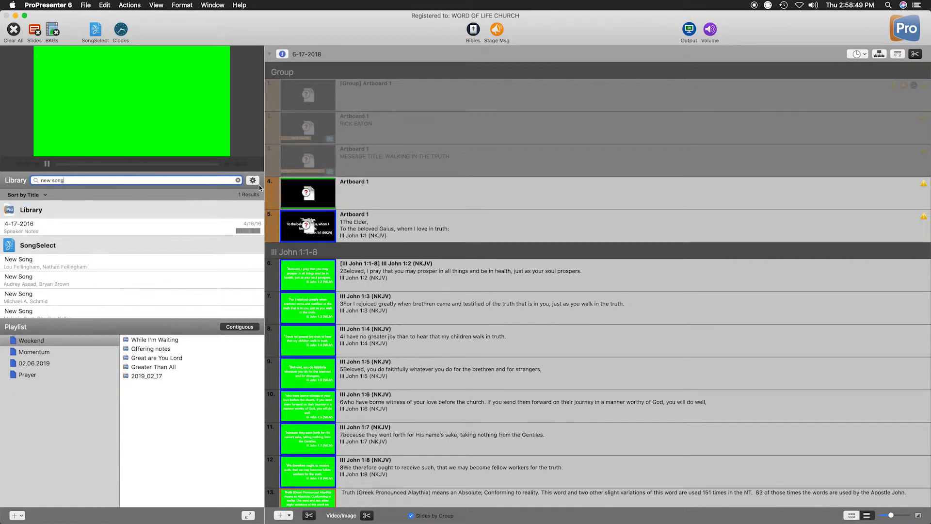
click(314, 174)
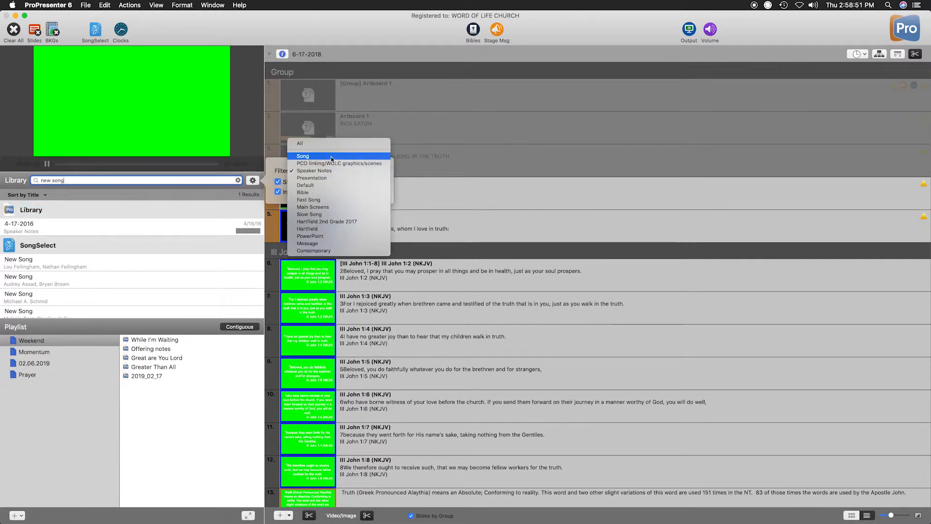
click(301, 143)
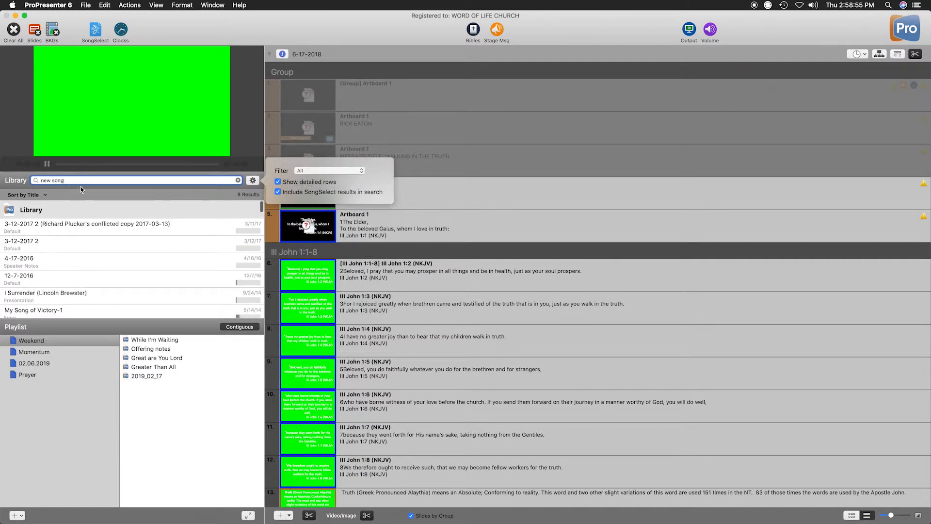
scroll(90, 247, down, 3)
scroll(90, 247, down, 1)
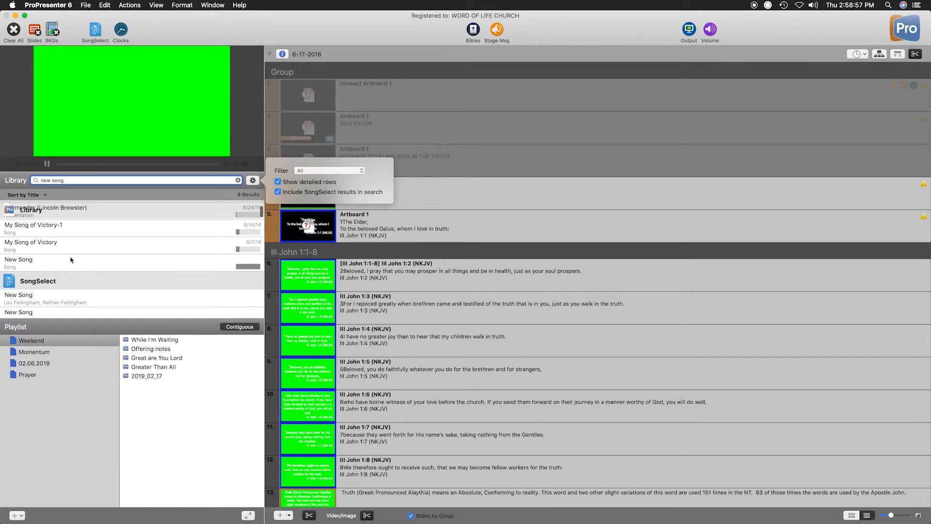
click(111, 268)
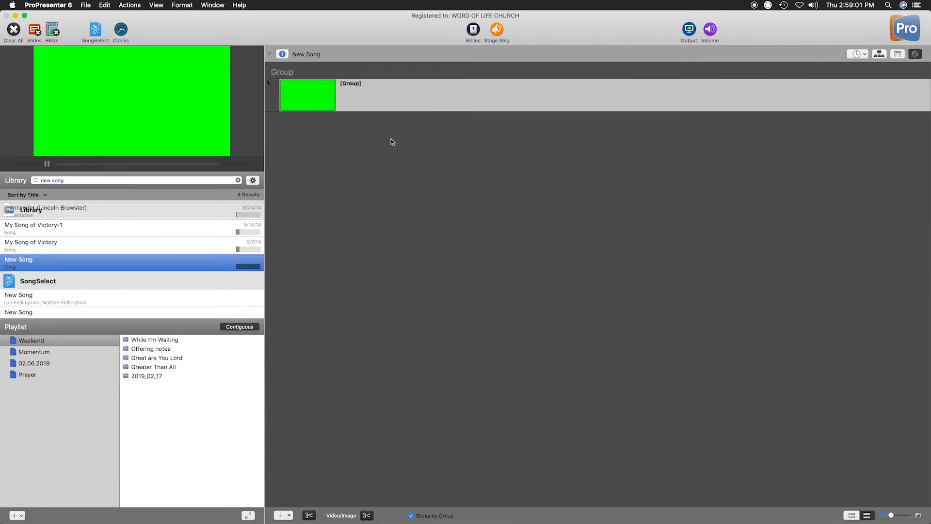
Use Quick Edit to enter the lyric "Twinkle twinkle little star" on the first slide of New Song.
click(393, 100)
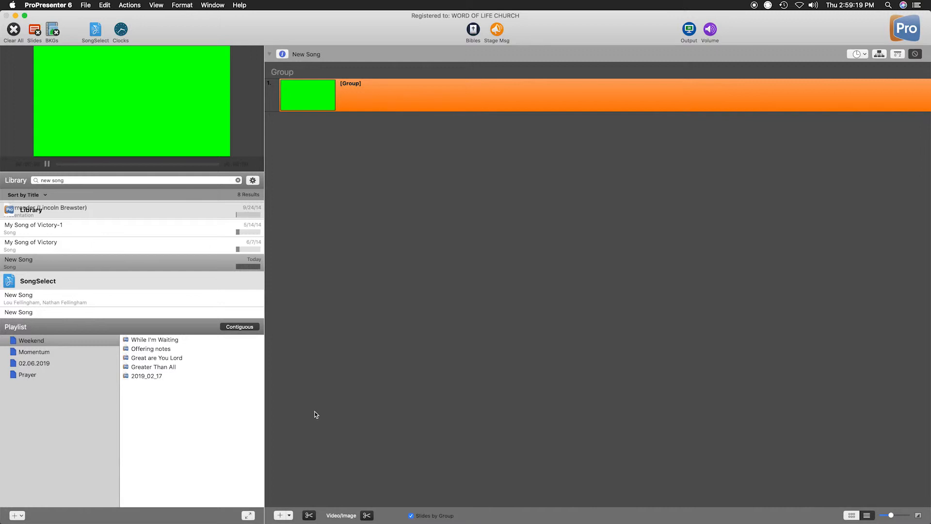
right_click(437, 110)
click(459, 111)
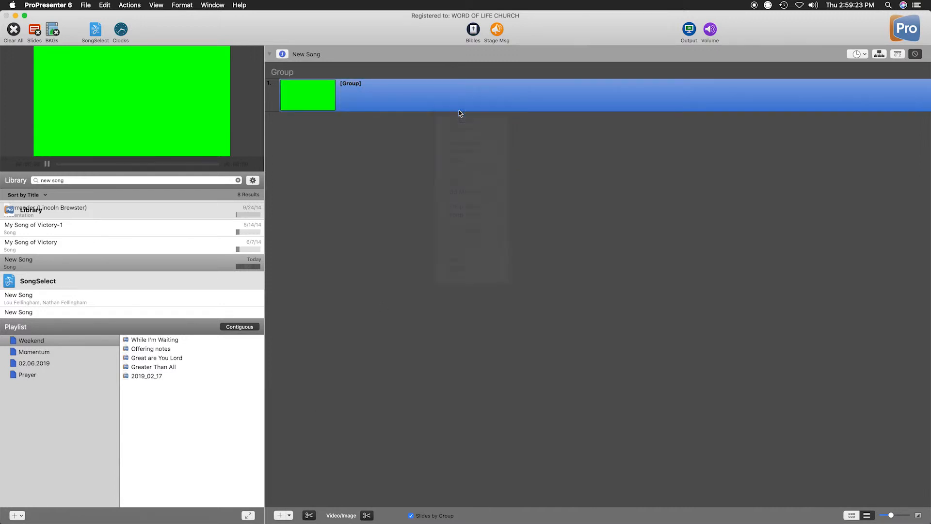
double_click(332, 159)
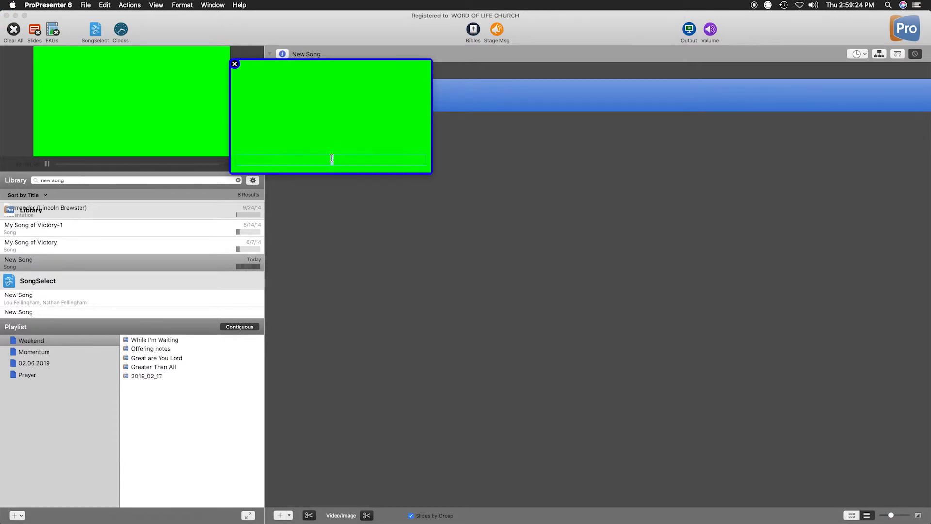
text(Twinkle twinkle little star)
click(235, 64)
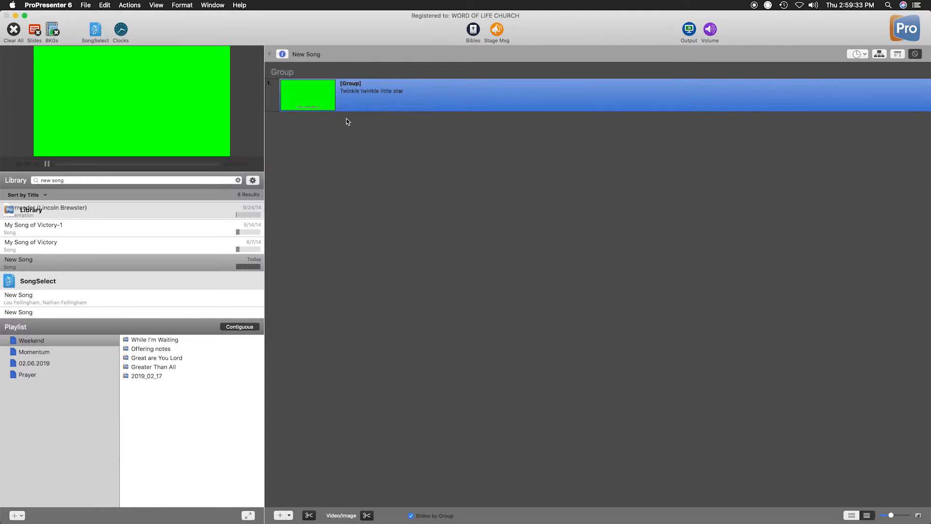
Show the first lyric slide on the output and add a blank slide after it.
click(378, 98)
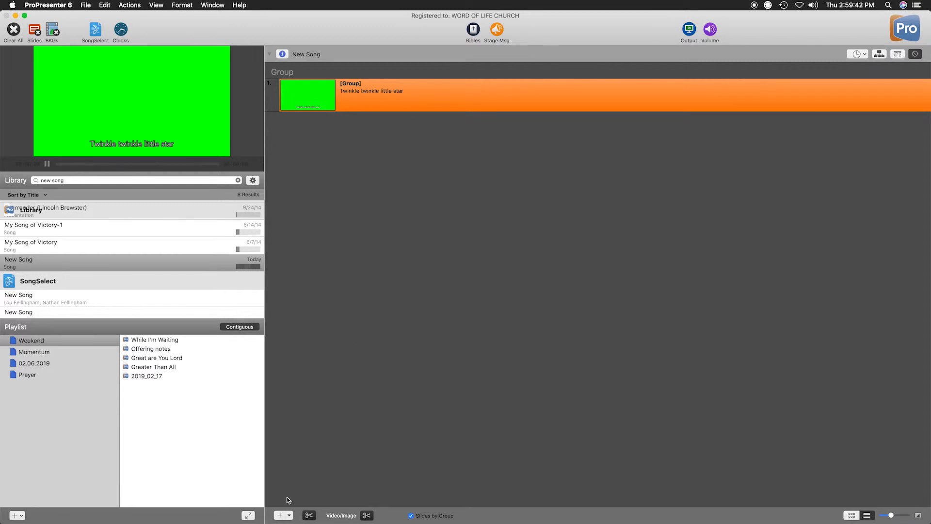
click(280, 516)
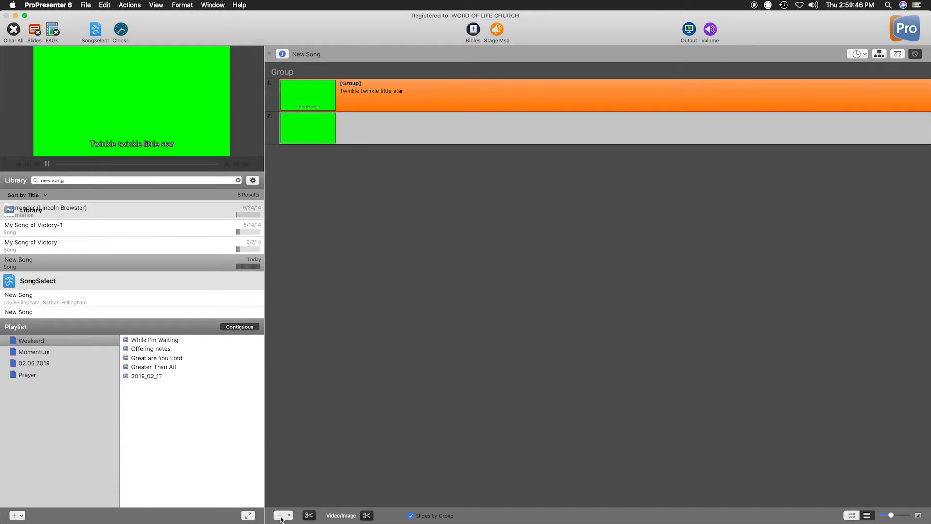
click(16, 516)
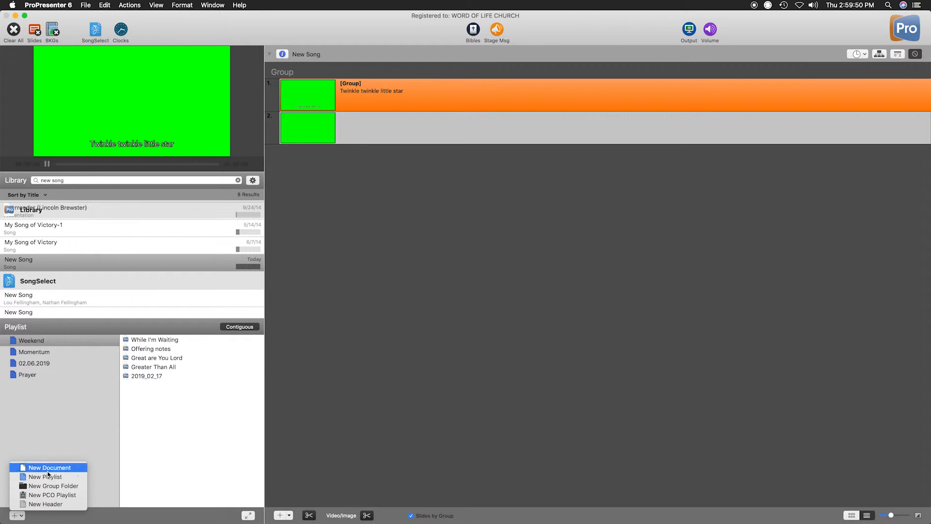
click(347, 485)
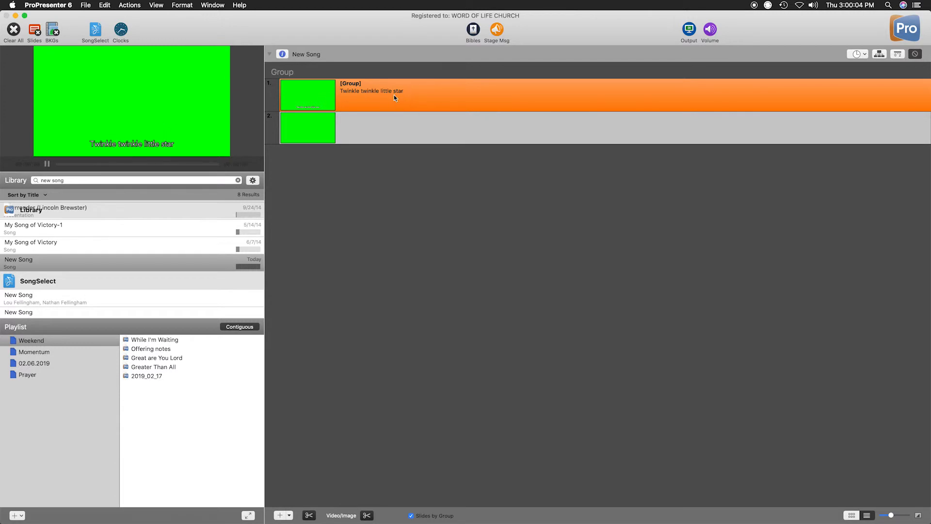
right_click(388, 121)
click(338, 190)
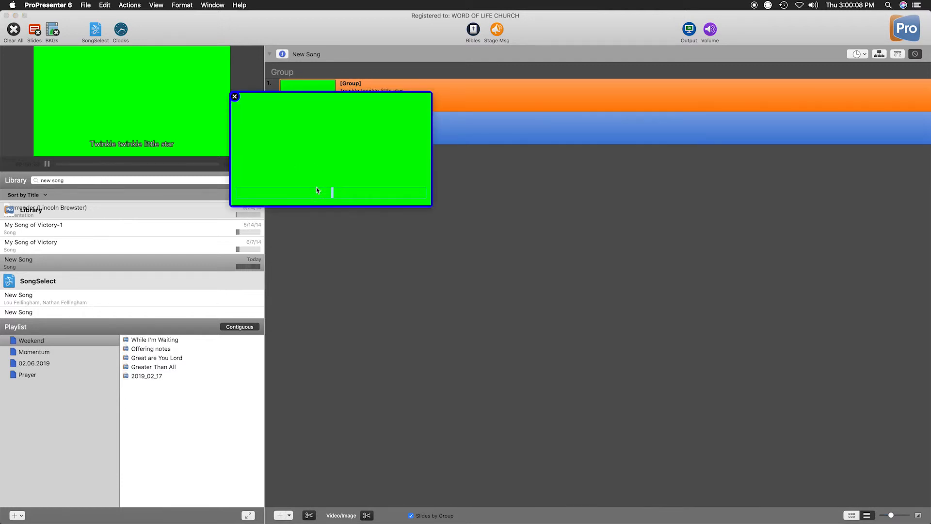
click(233, 96)
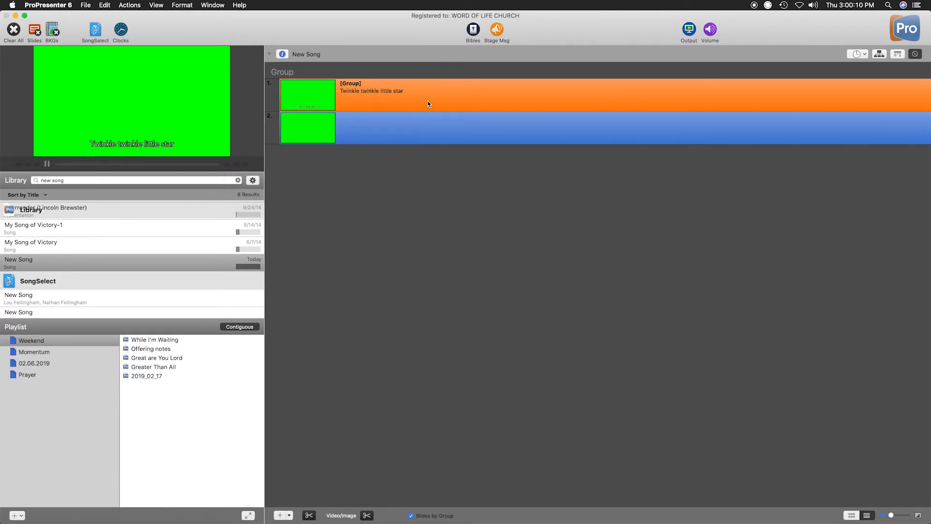
Copy the "Twinkle twinkle little star" slide and paste the duplicate directly after it.
right_click(428, 104)
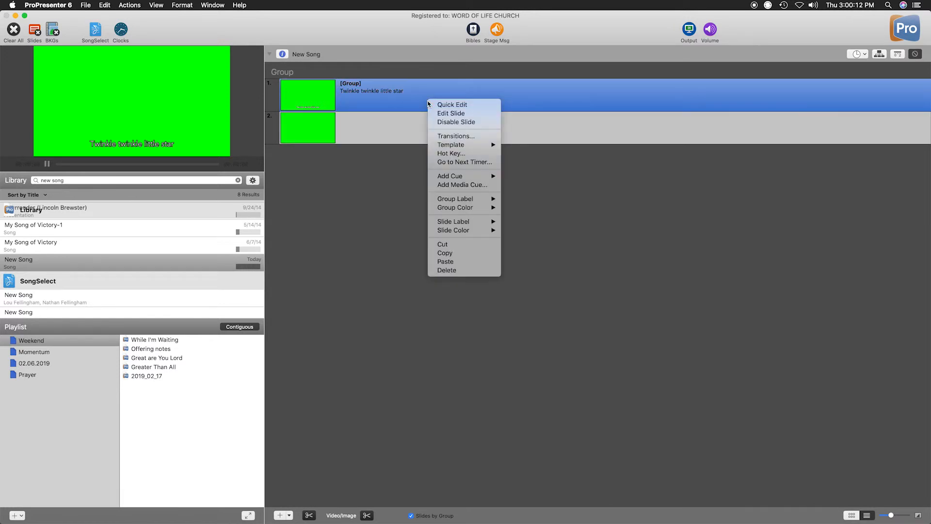
click(459, 252)
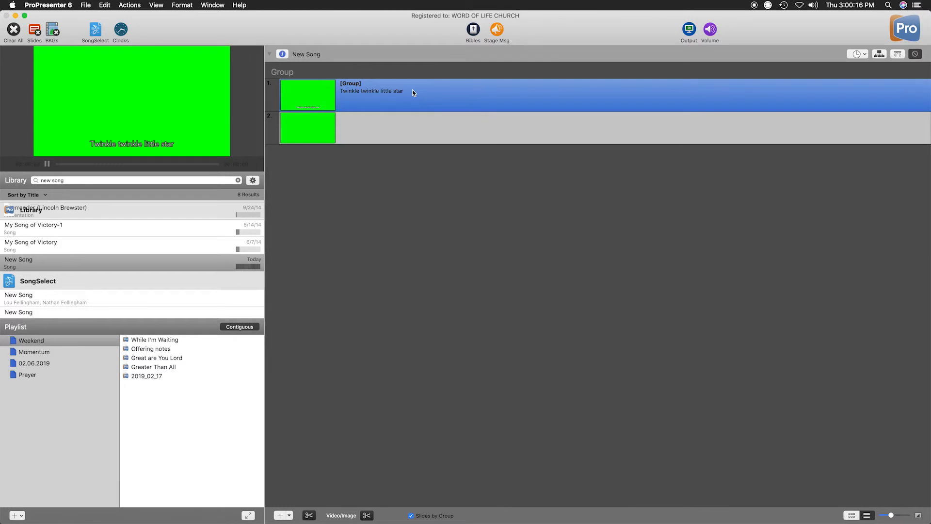
right_click(414, 93)
click(446, 251)
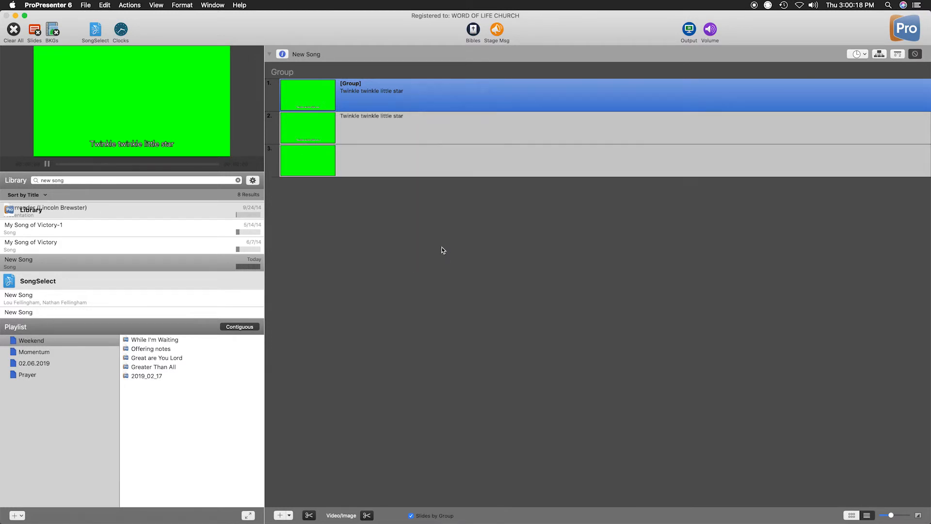
Use Quick Edit to add a second line, "How I wonder what you are", to the duplicated slide.
right_click(410, 126)
click(422, 129)
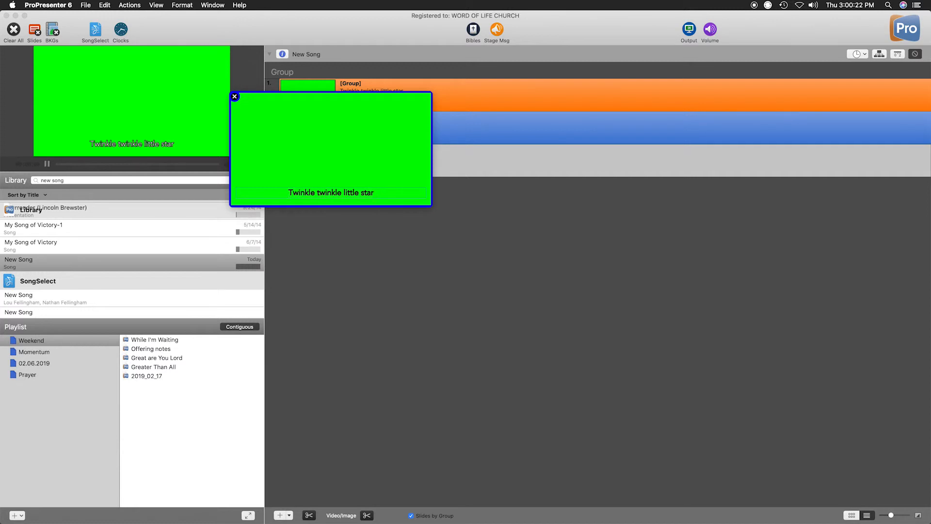
key(Return)
text(How I wonder what your re)
key(BackSpace)
key(BackSpace)
key(BackSpace)
key(BackSpace)
text(are)
click(235, 97)
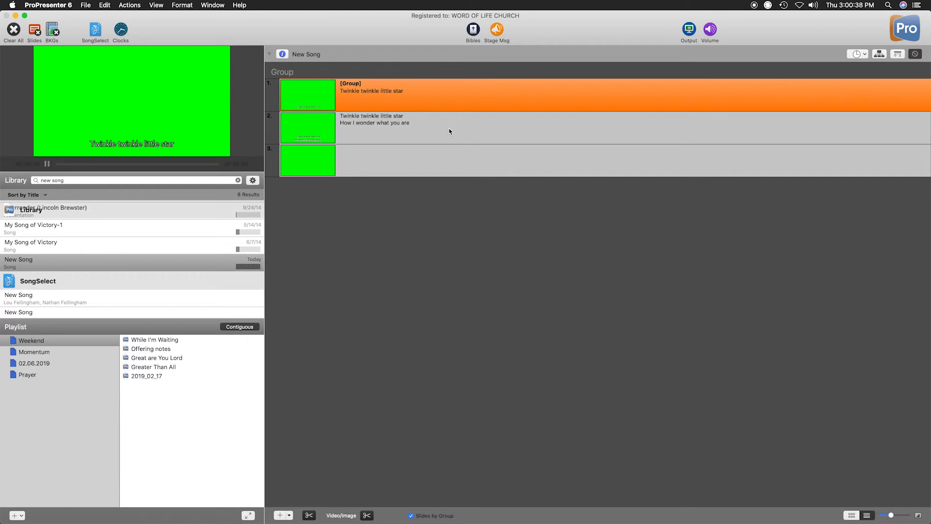
Copy the two-line lyric slide and paste the duplicate after the blank third slide.
right_click(406, 121)
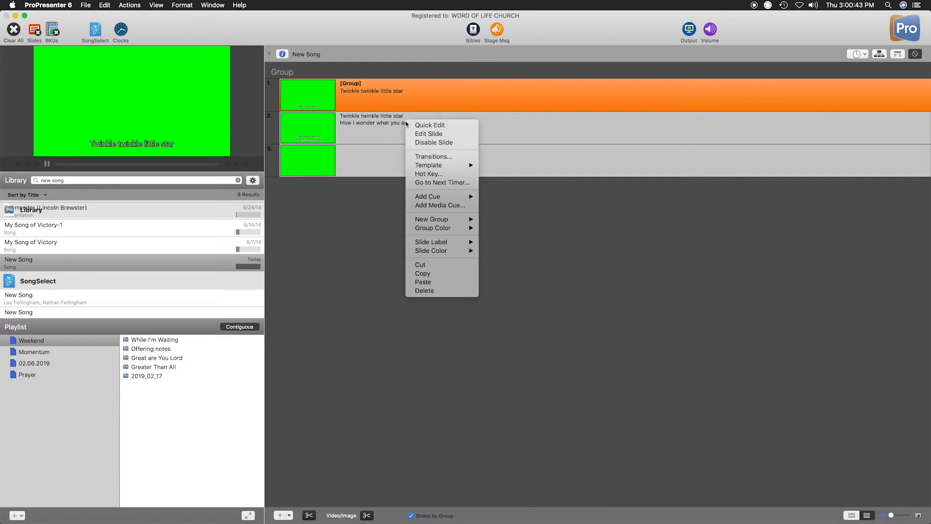
click(443, 274)
click(422, 199)
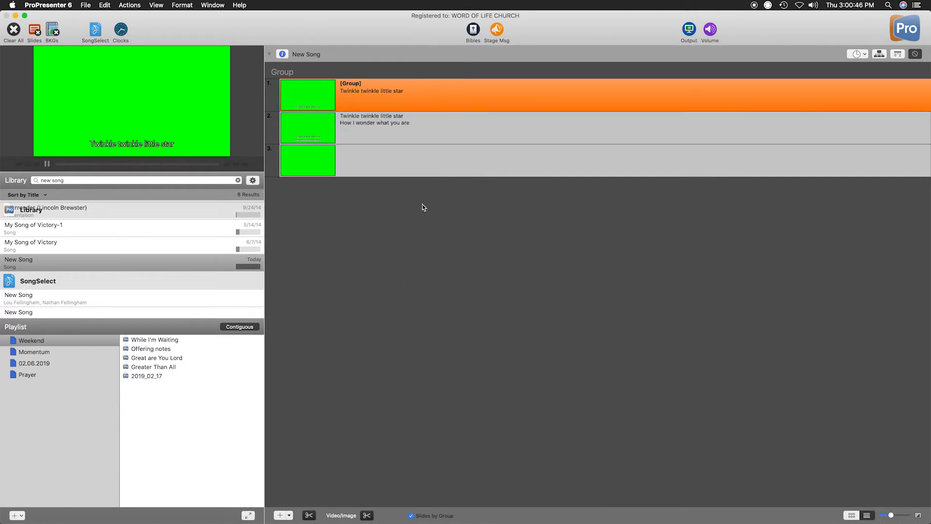
right_click(407, 169)
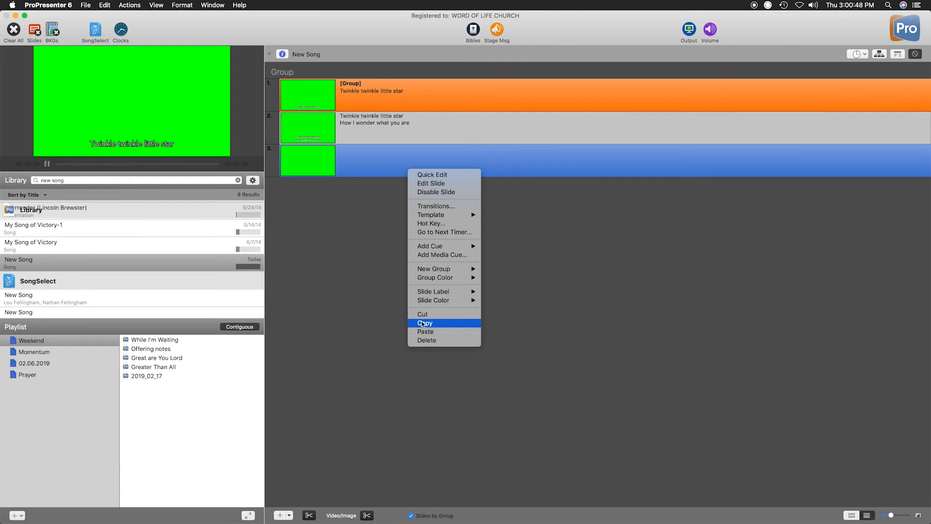
click(444, 331)
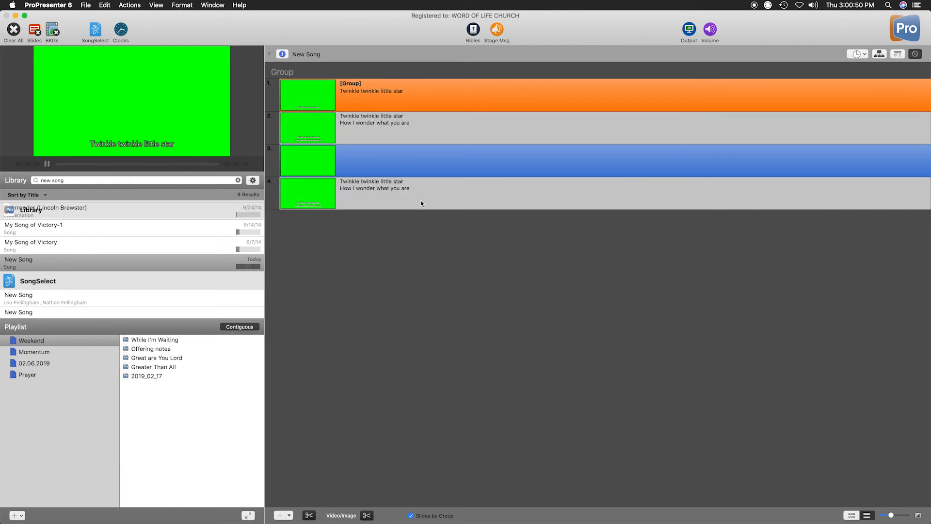
View the actions available for the first slide and advance the output to the second slide.
right_click(418, 94)
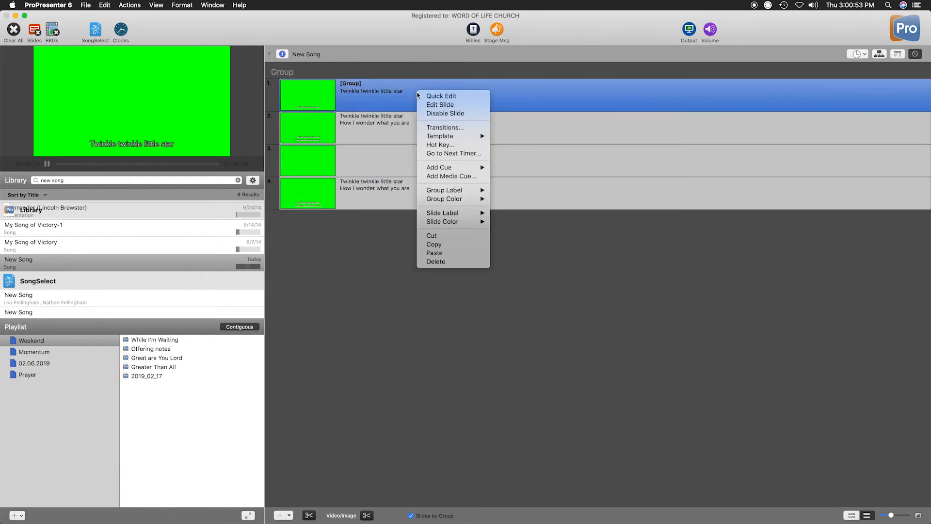
click(451, 261)
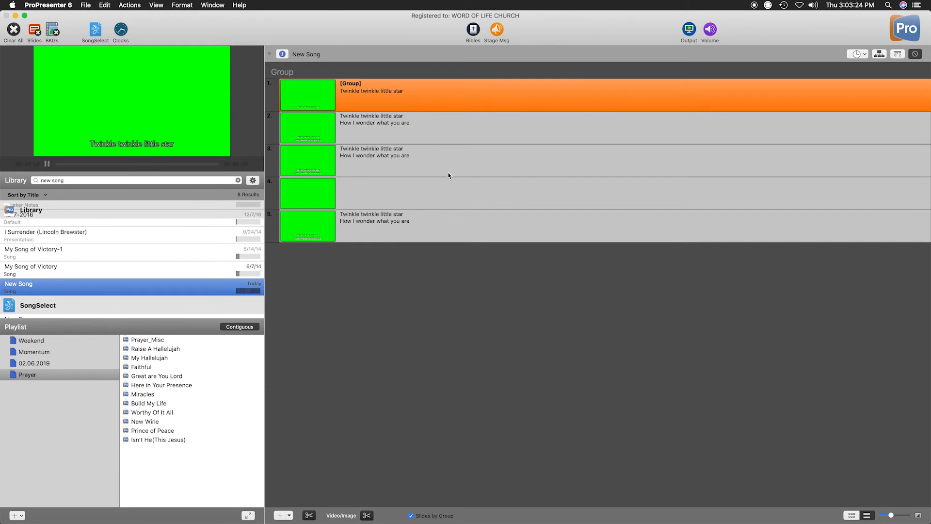
key(Right)
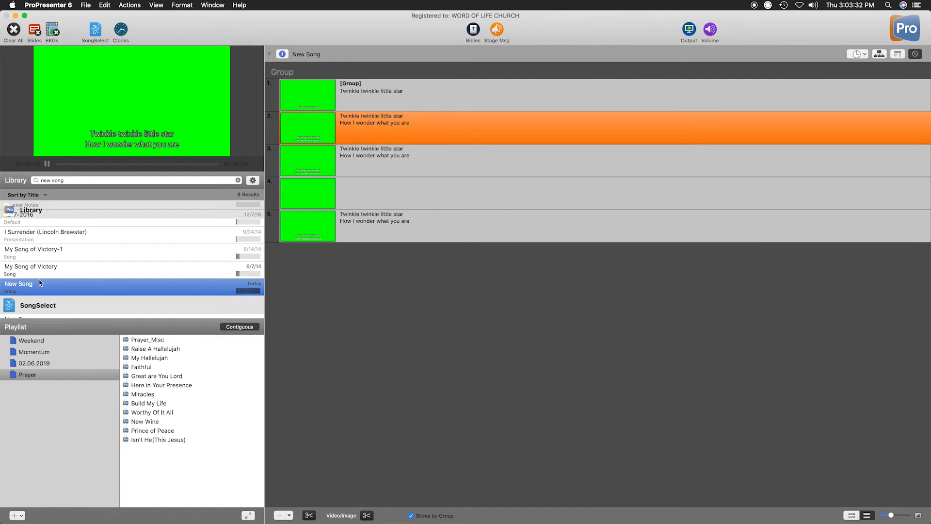
Replace the library search term with "glory to glory".
triple_click(78, 180)
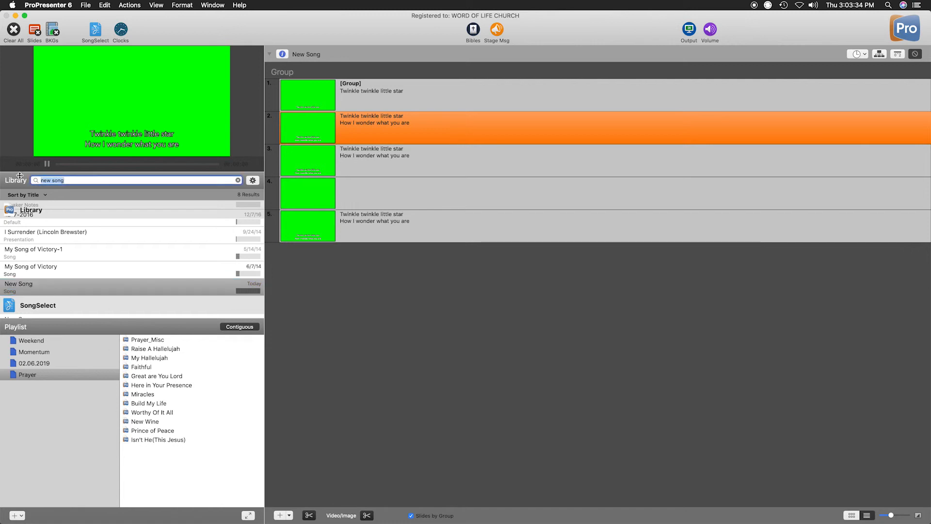
key(BackSpace)
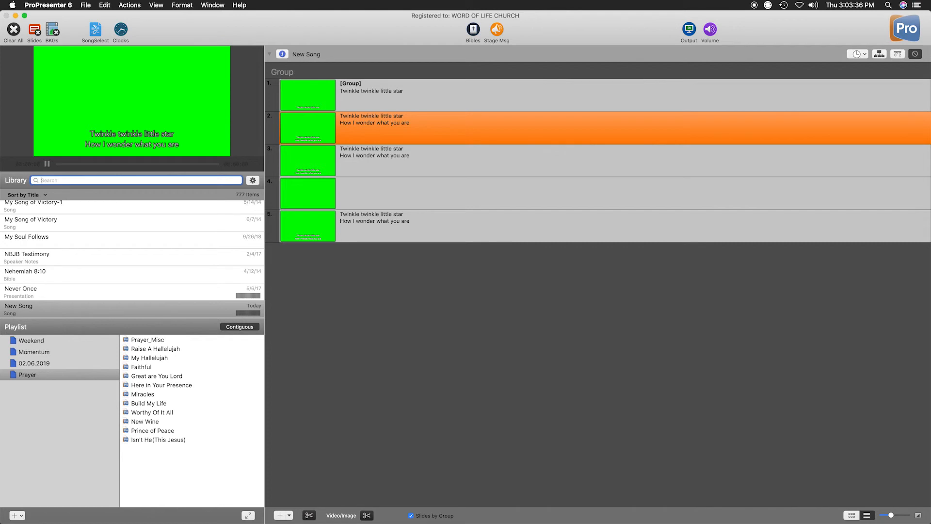
text(glory to glory)
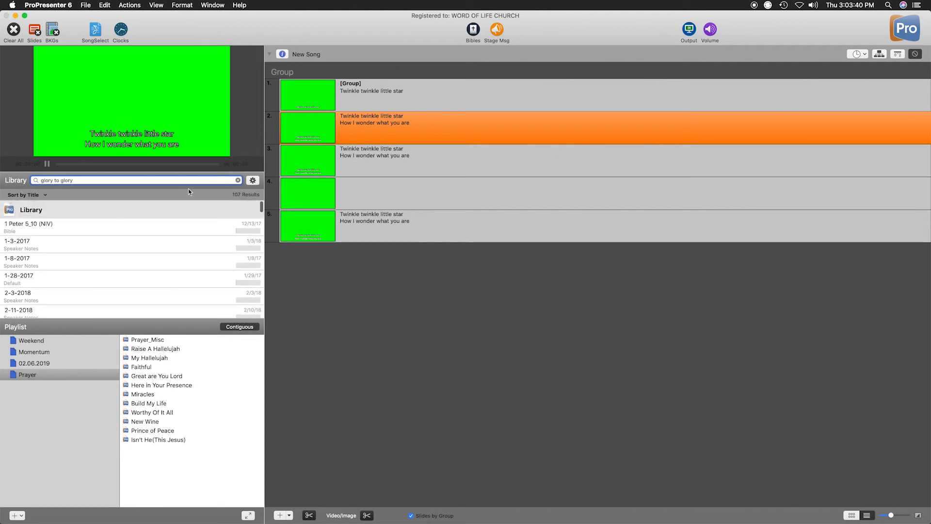
Filter the library results to the Song category and open the song Glory to Glory.
click(253, 180)
click(302, 171)
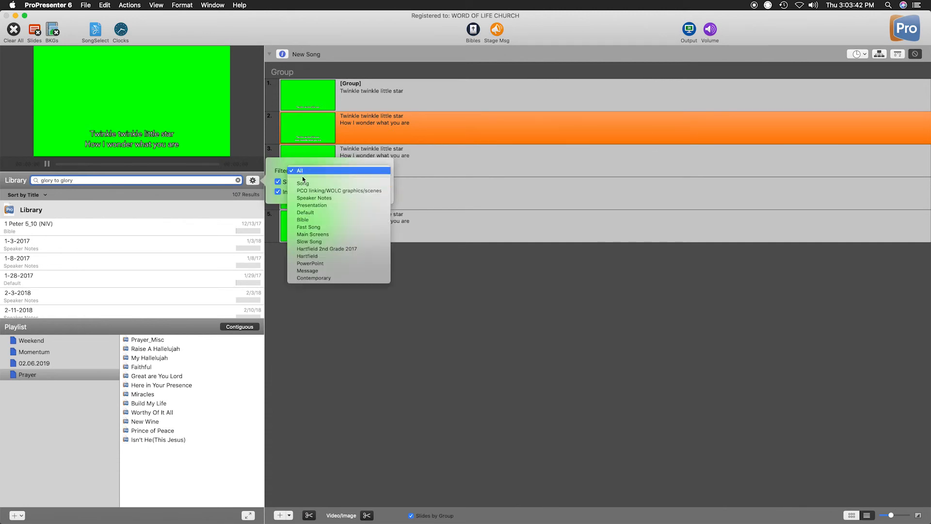
click(300, 183)
scroll(39, 247, down, 5)
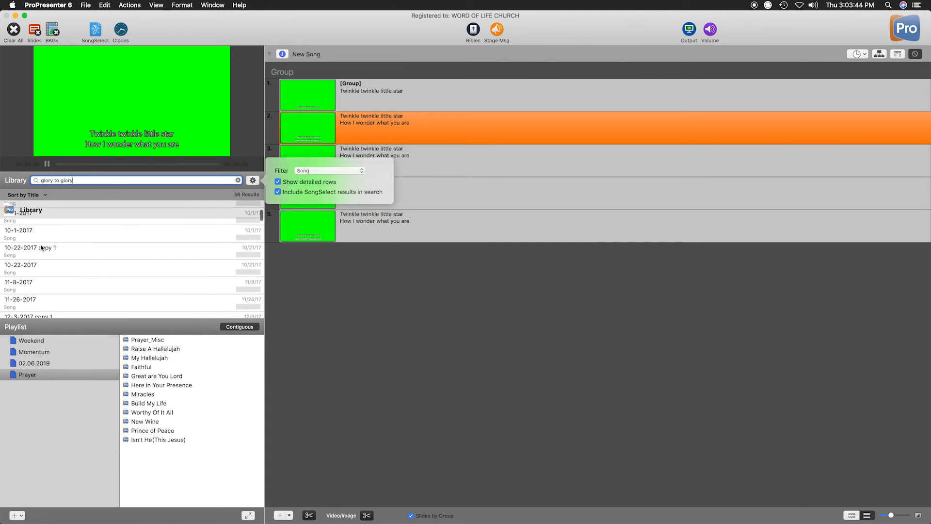
click(34, 251)
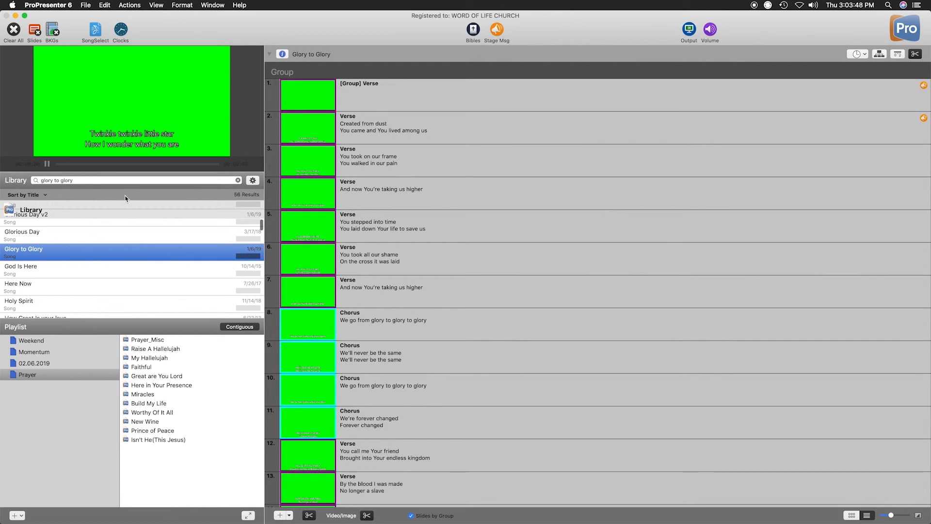
Create a new playlist named "Test Playlist".
triple_click(100, 181)
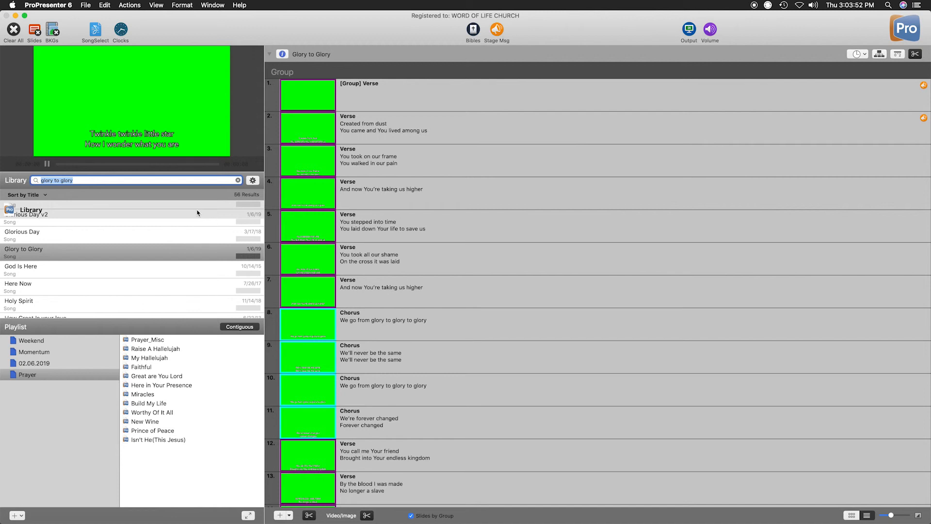
click(101, 413)
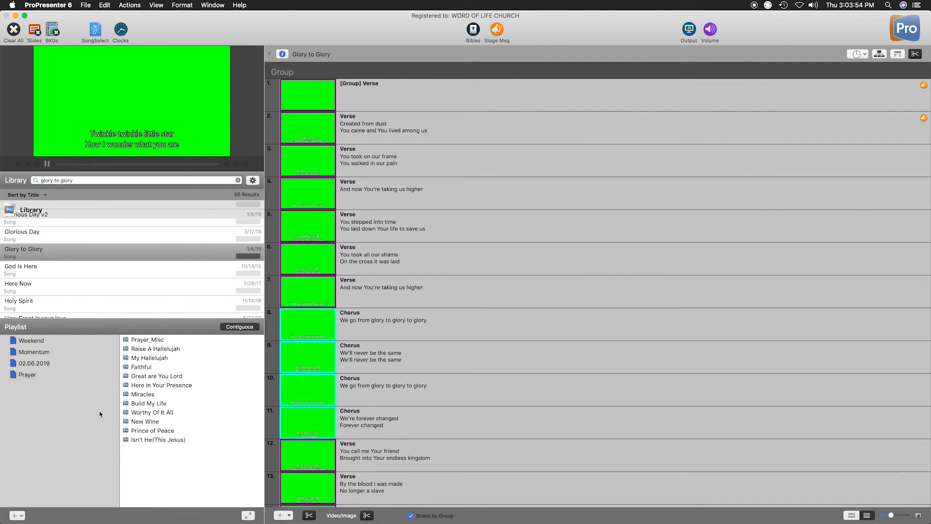
click(23, 518)
click(54, 478)
text(Test Playlist)
key(Return)
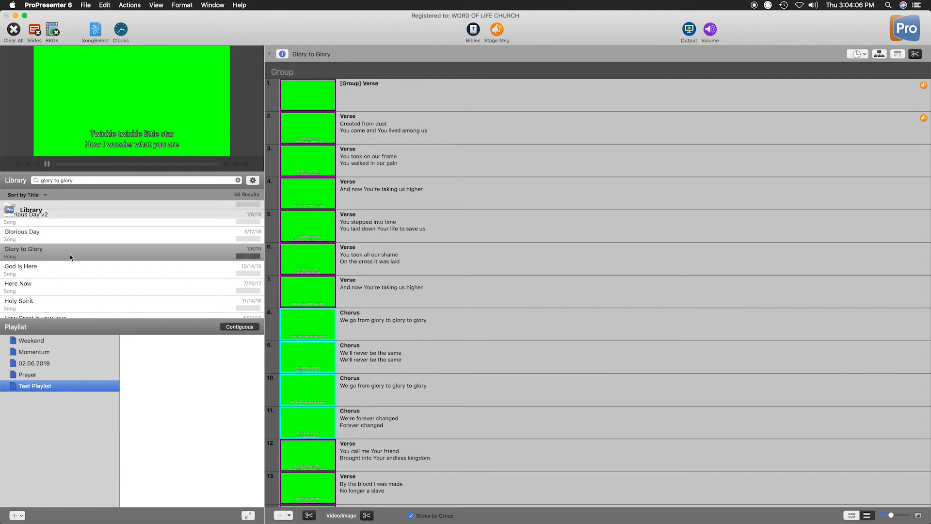
Add Glory to Glory to Test Playlist, then search the library for "new song" and add New Song after it.
drag(53, 253, 155, 380)
drag(94, 181, 12, 195)
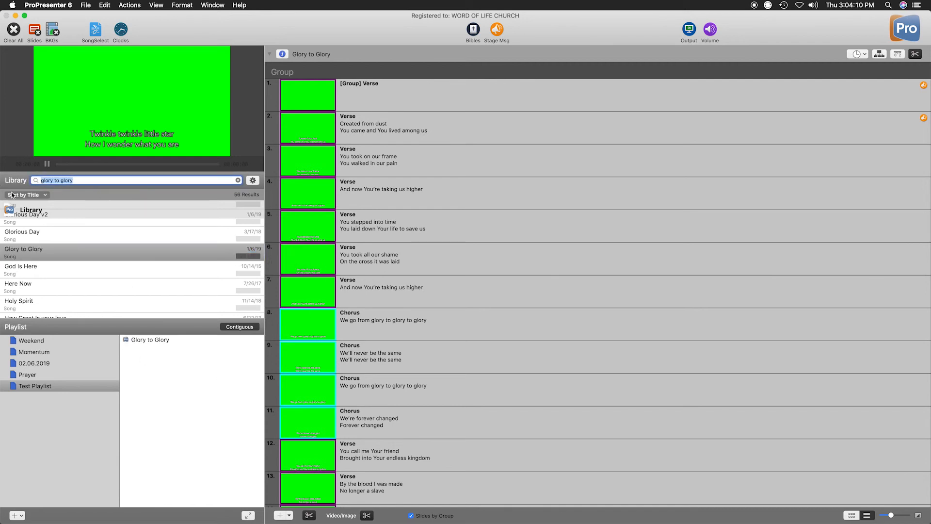
text(new song)
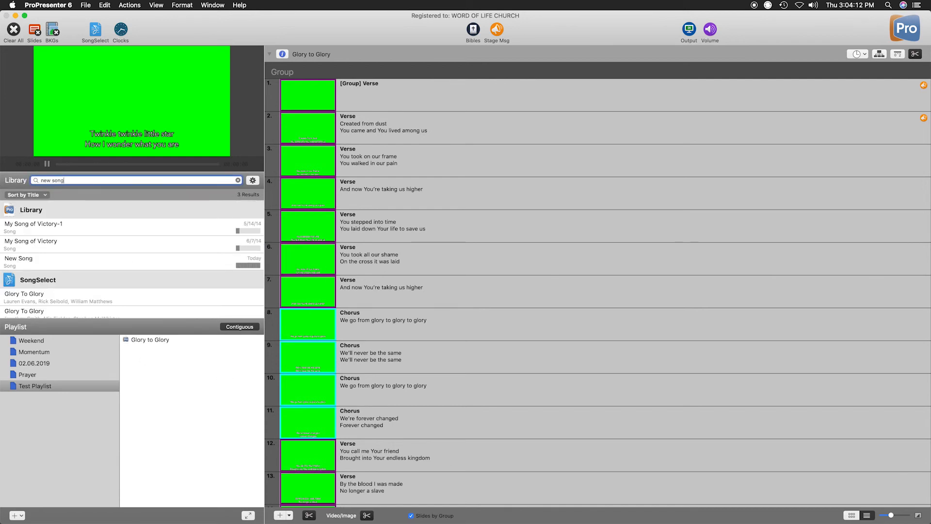
drag(65, 257, 177, 373)
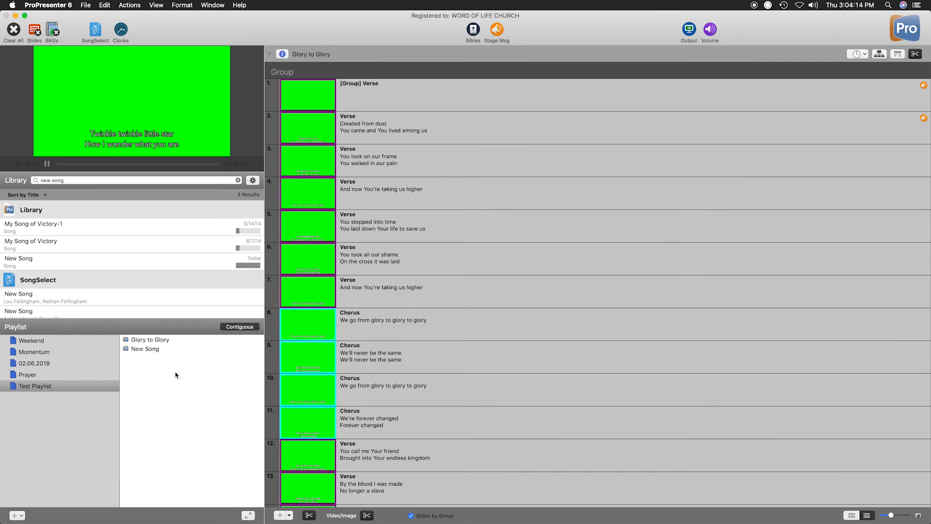
Review the continuous slides of both songs in Test Playlist and try moving Glory to Glory below New Song.
click(178, 341)
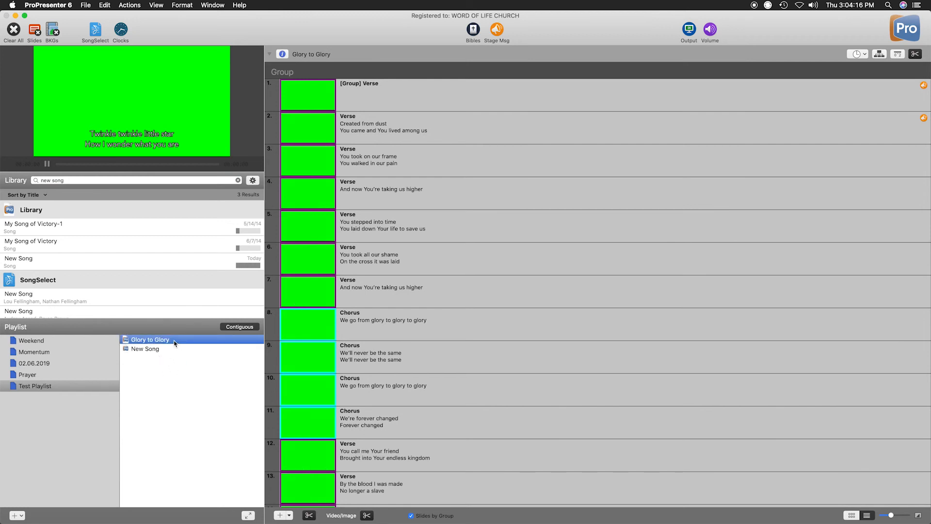
scroll(343, 339, down, 20)
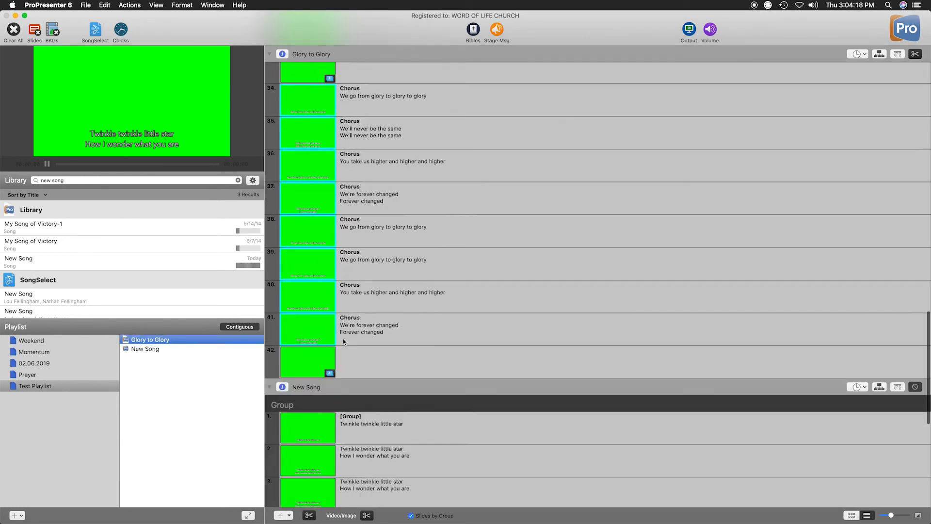
scroll(343, 339, up, 20)
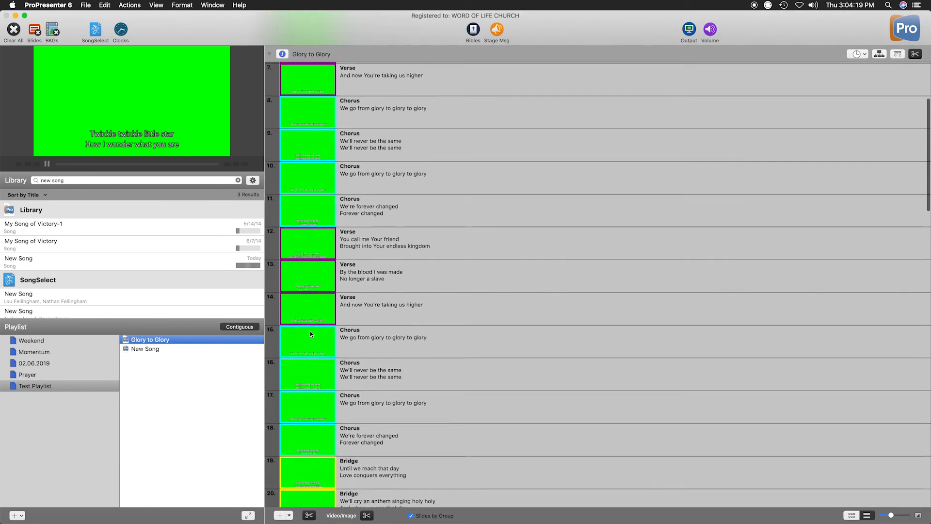
scroll(366, 337, down, 5)
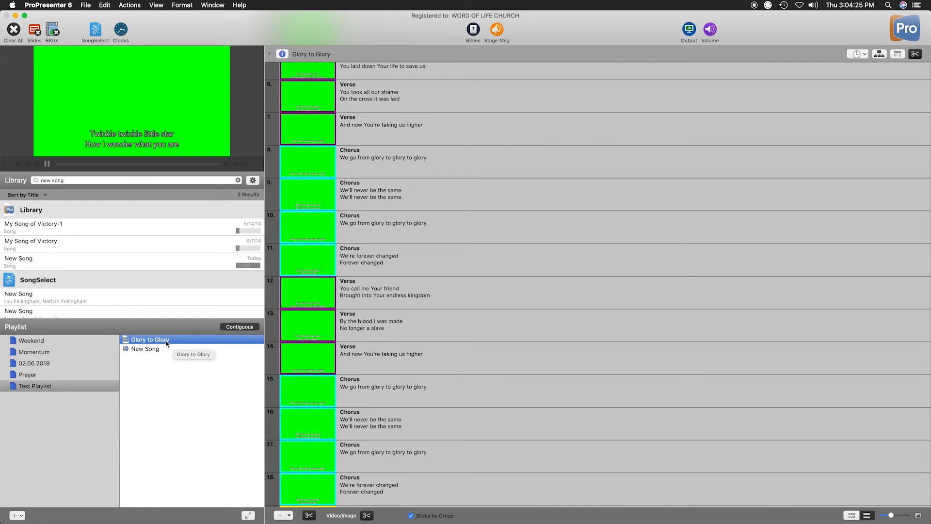
drag(167, 343, 173, 361)
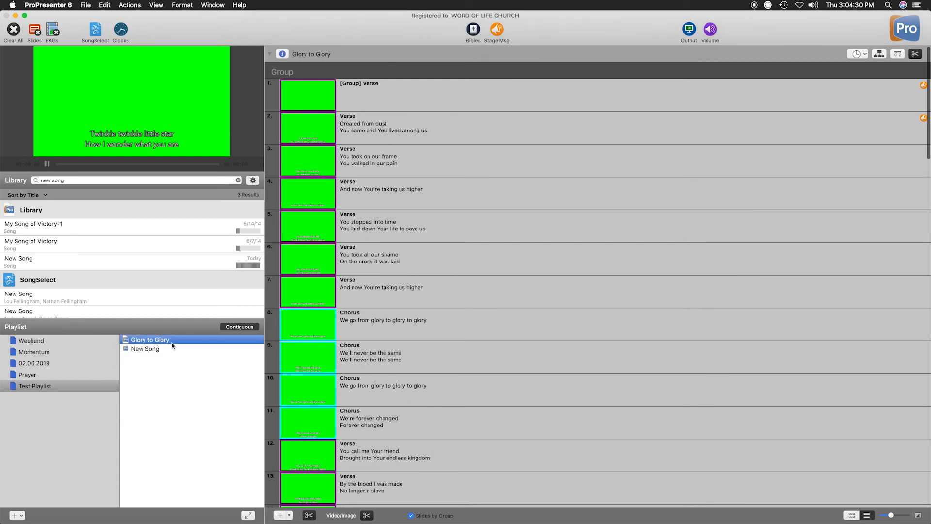
In the Prayer playlist, move Prince of Peace to third and place My Hallelujah, Miracles and Faithful between Worthy Of It All and New Wine.
click(47, 375)
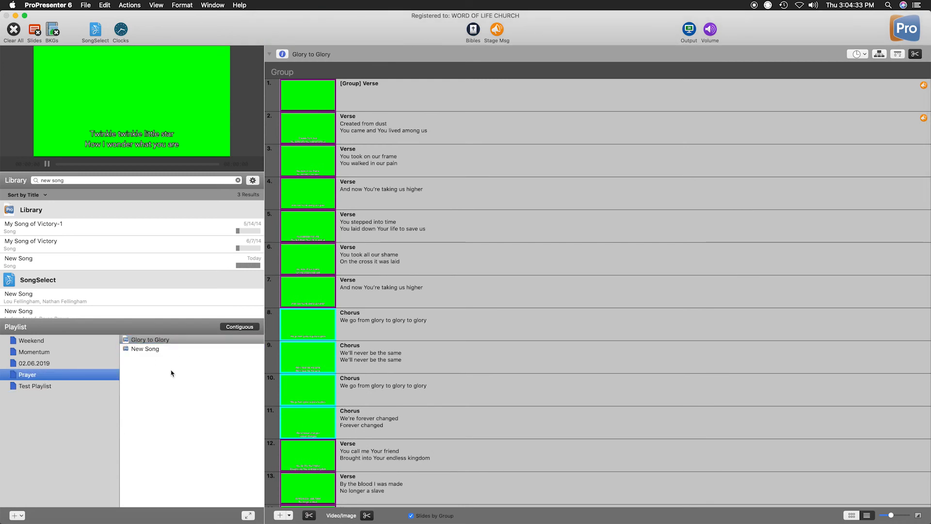
mouse_move(148, 358)
mouse_down()
mouse_move(161, 420)
mouse_move(160, 367)
mouse_up()
drag(155, 397, 155, 427)
drag(155, 358, 156, 430)
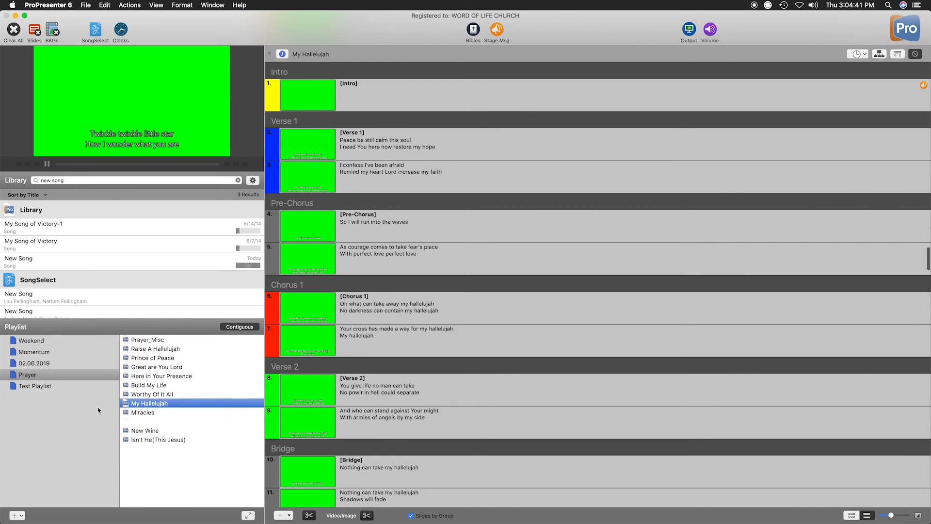
Return to Test Playlist and look through the Glory to Glory slides.
click(61, 383)
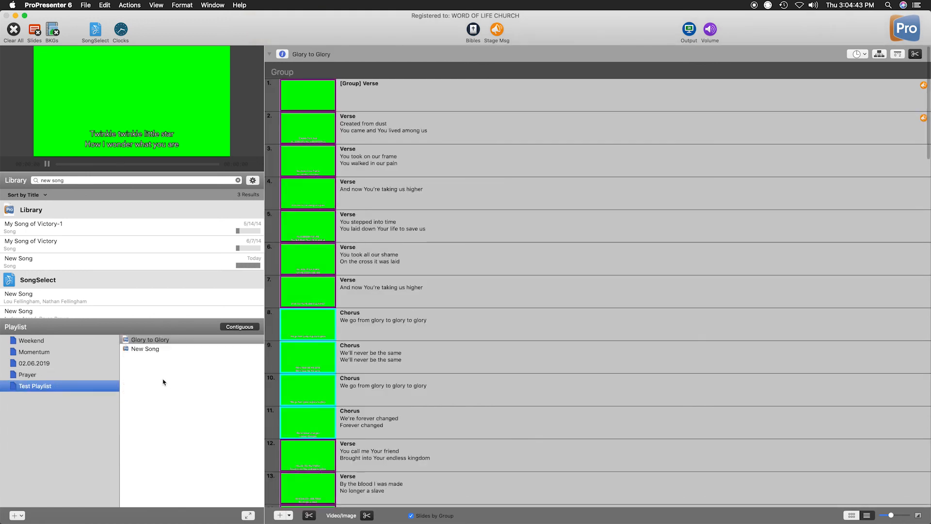
scroll(342, 357, down, 8)
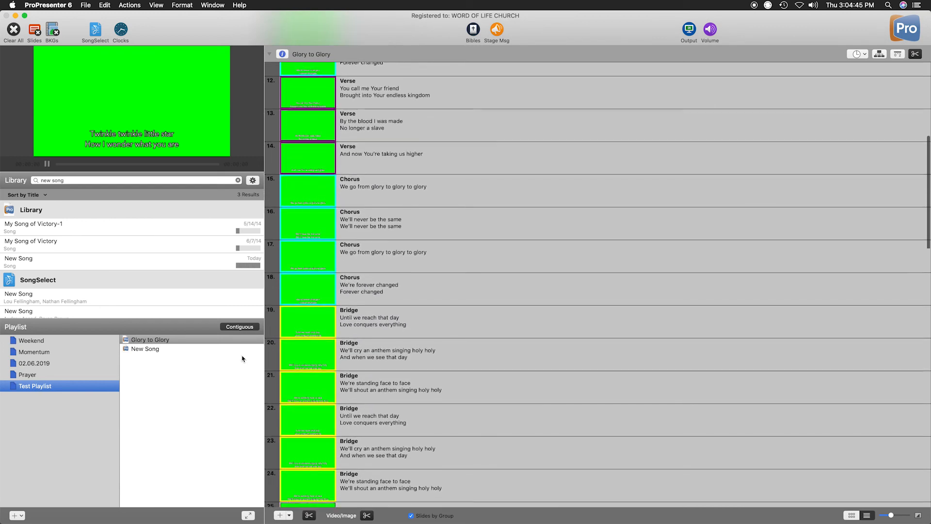
scroll(326, 355, up, 10)
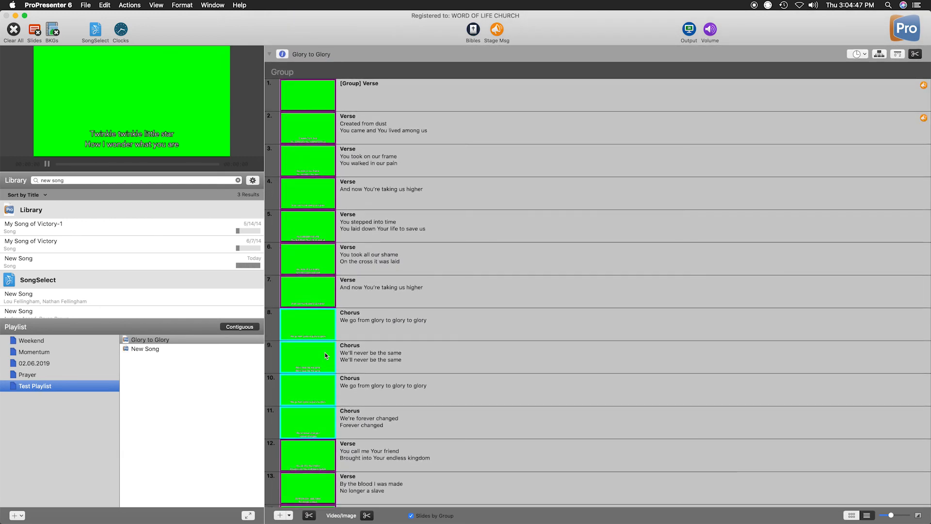